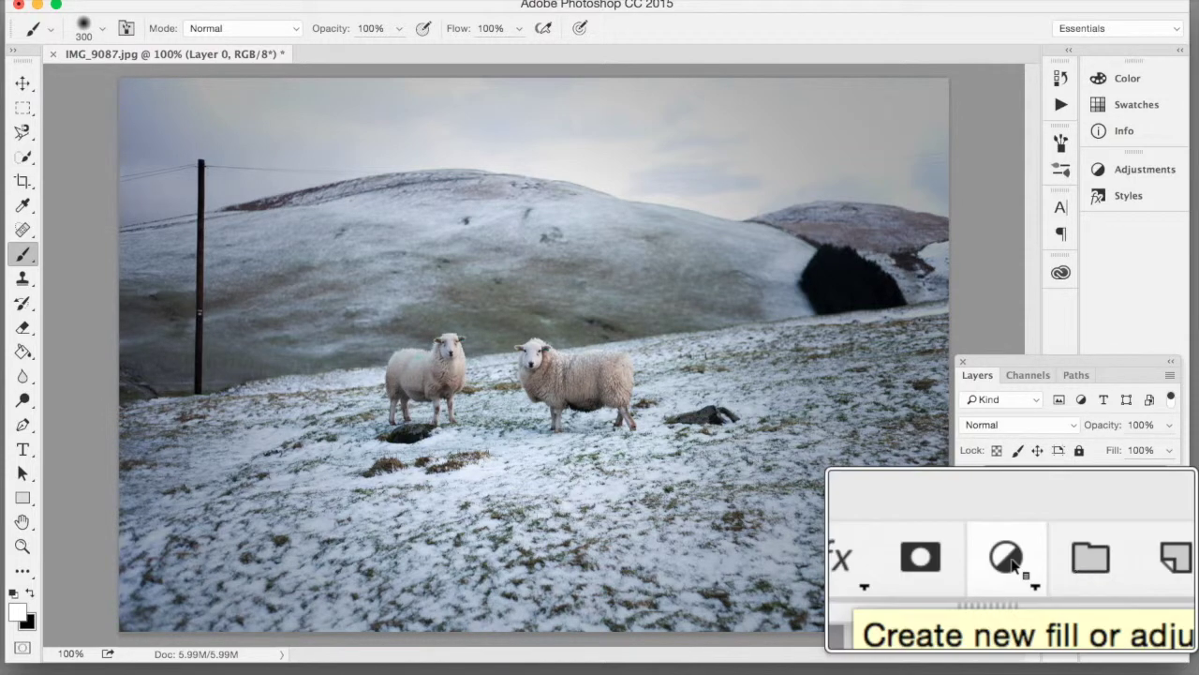
Add a Levels adjustment layer above the sheep photo and toggle its visibility off and on
left_click(1075, 559)
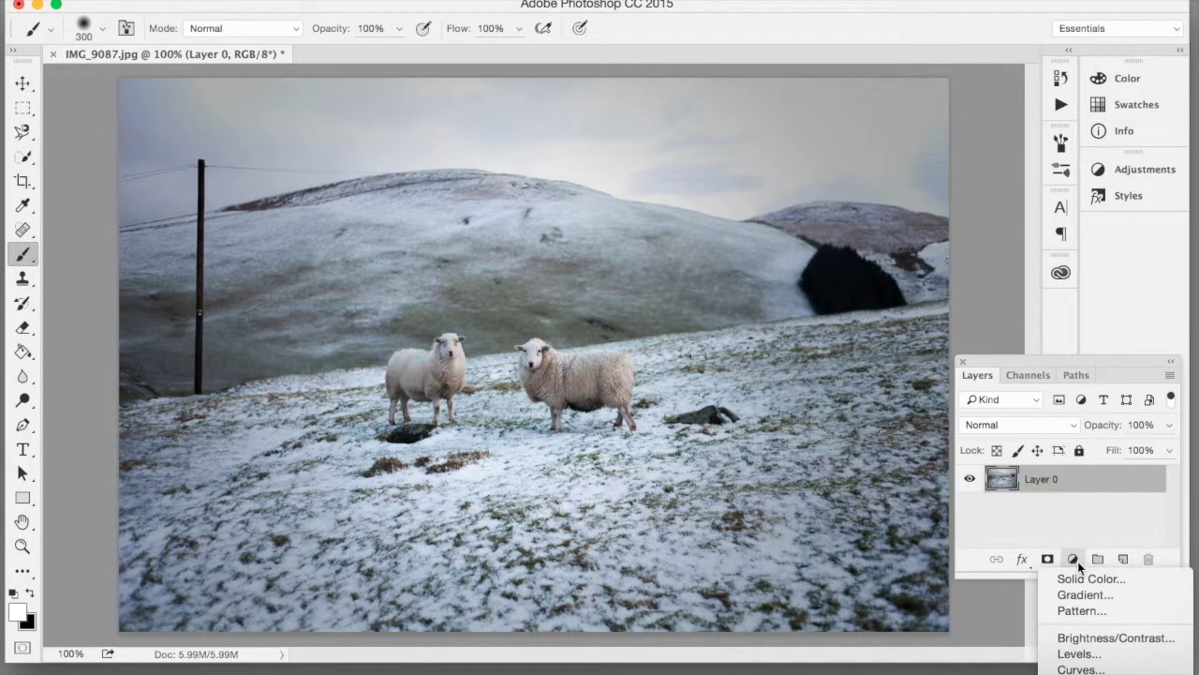
mouse_move(1082, 674)
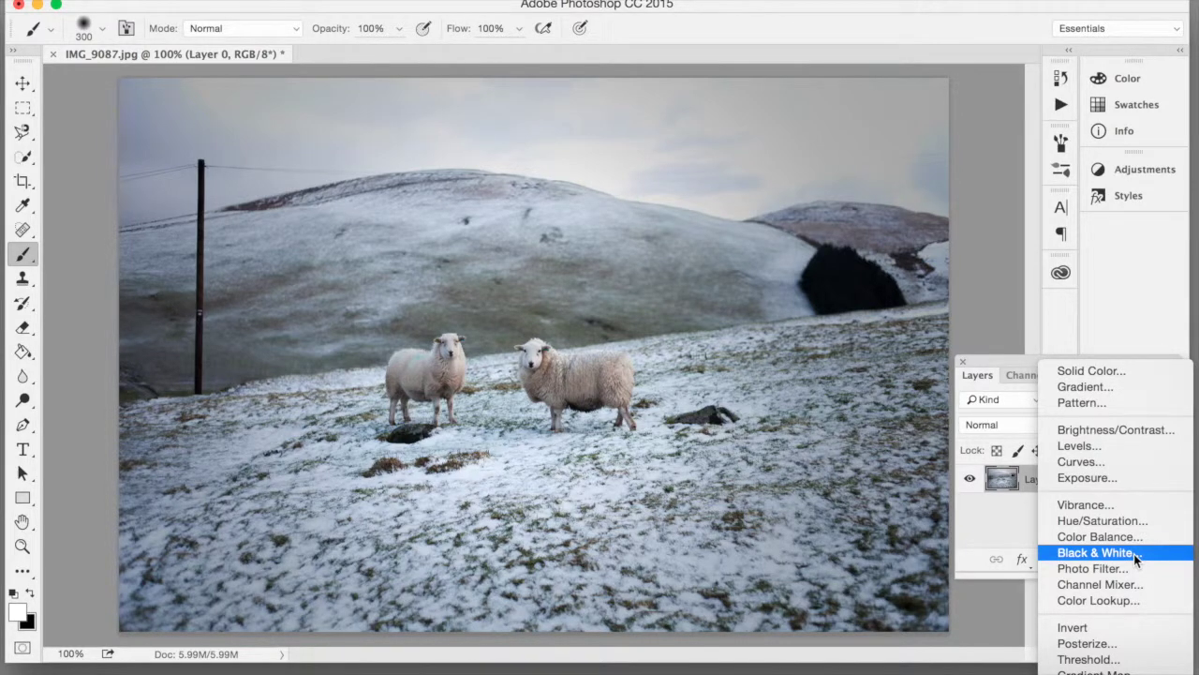
left_click(1069, 451)
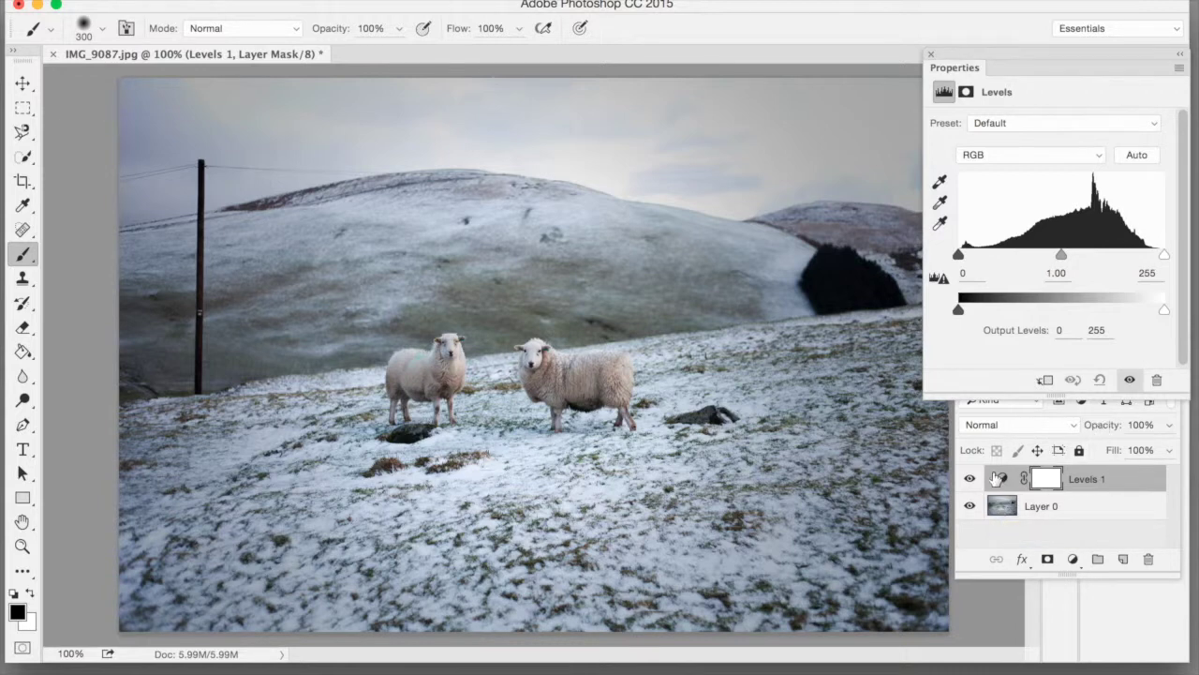
left_click(969, 482)
left_click(969, 482)
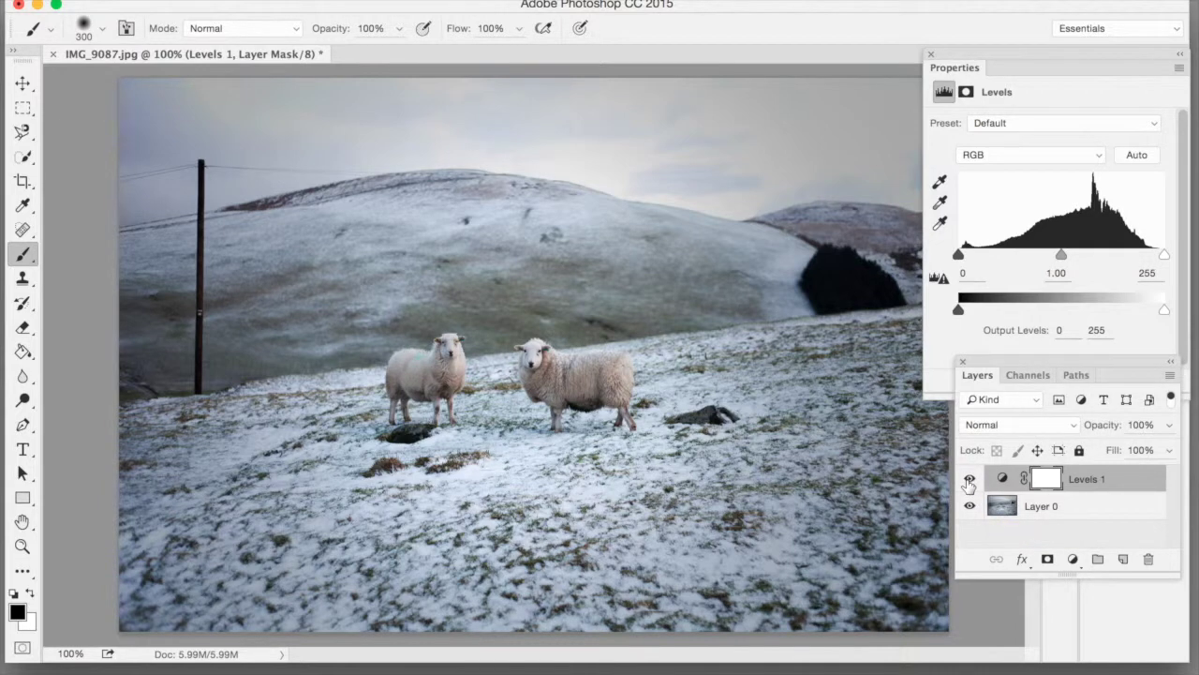
left_click(971, 481)
left_click(971, 481)
Set the Levels input values to 13 for shadows, 0.96 for midtones and 218 for highlights
left_click_drag(1062, 257, 1060, 254)
mouse_move(959, 255)
left_mouse_down()
mouse_move(981, 259)
mouse_move(968, 256)
left_mouse_up()
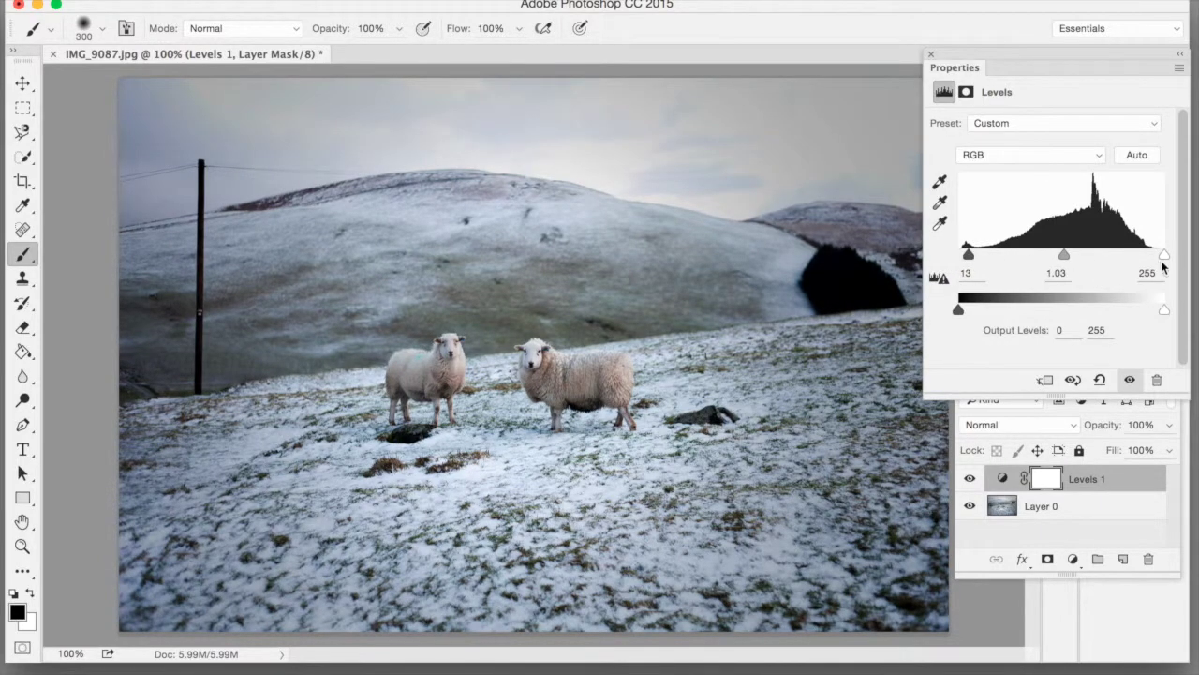
left_click_drag(1164, 255, 1136, 258)
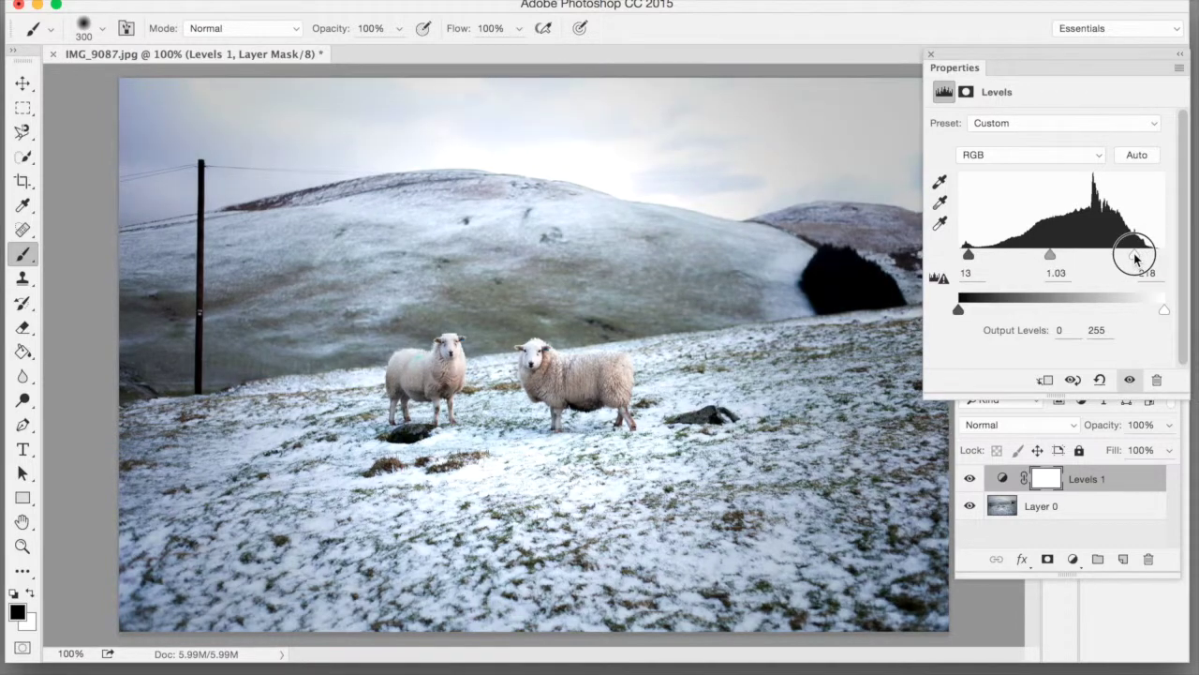
left_click_drag(1049, 255, 1054, 261)
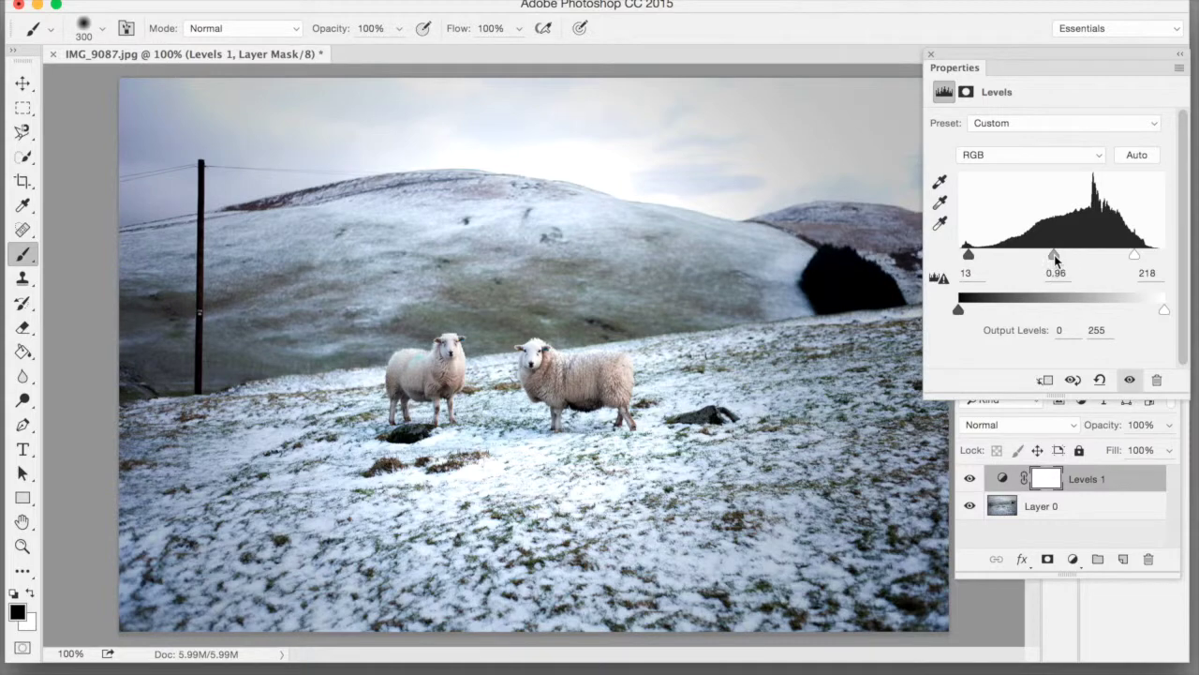
Compare the photo before and after by repeatedly hiding and showing the Levels 1 adjustment
left_click(971, 478)
left_click(971, 480)
left_click(970, 479)
left_click(971, 479)
left_click(970, 481)
left_click(971, 481)
left_click(971, 480)
left_click(971, 481)
left_click(970, 481)
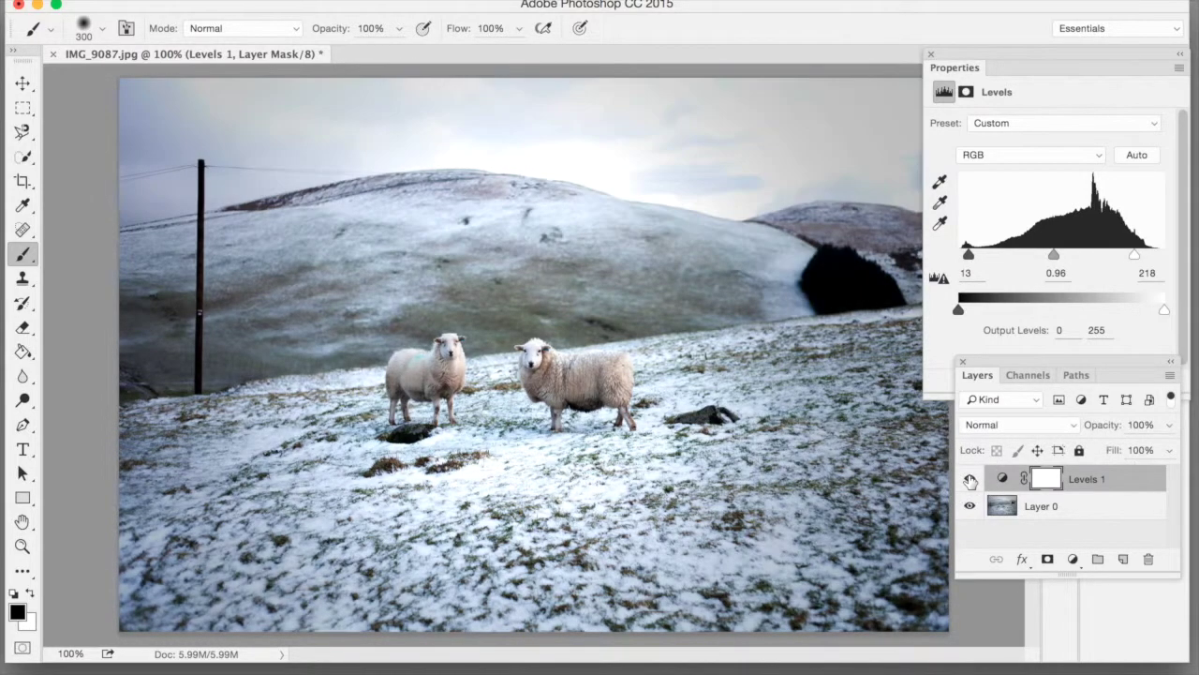
left_click(971, 480)
left_click(971, 481)
left_click(971, 481)
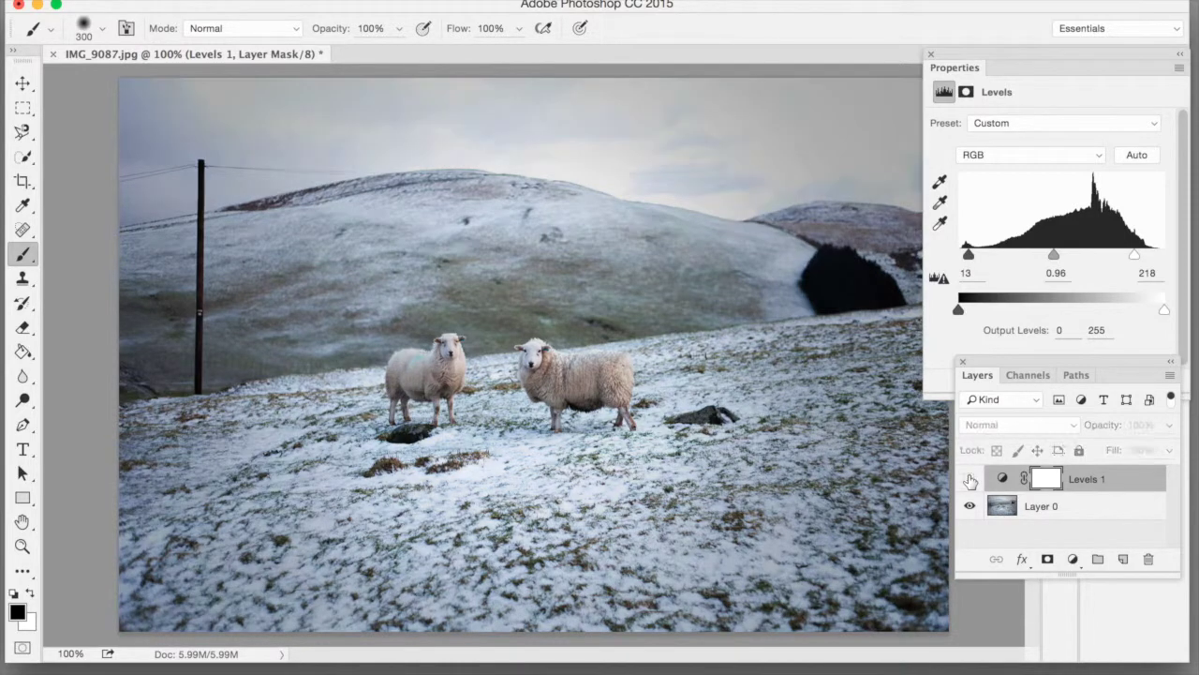
left_click(971, 481)
left_click(971, 481)
left_click(971, 480)
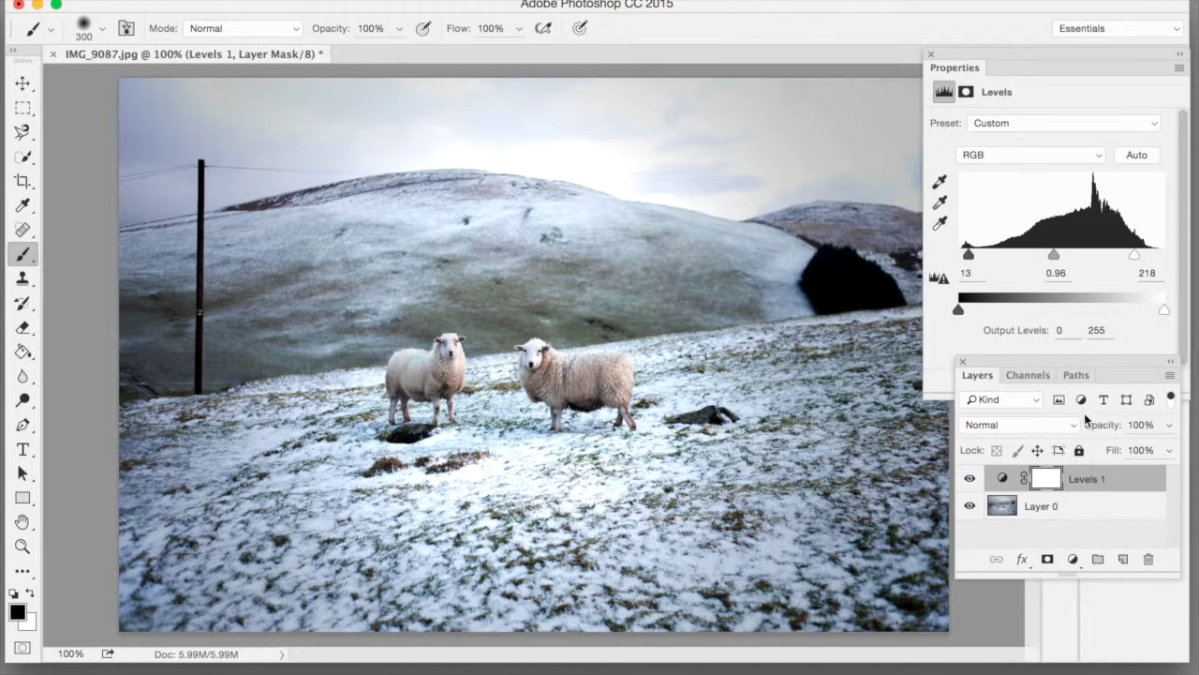
Try reducing the Levels 1 layer's opacity to 70%
left_click_drag(1105, 427, 1106, 428)
left_click(1170, 425)
left_click_drag(1162, 457, 1194, 461)
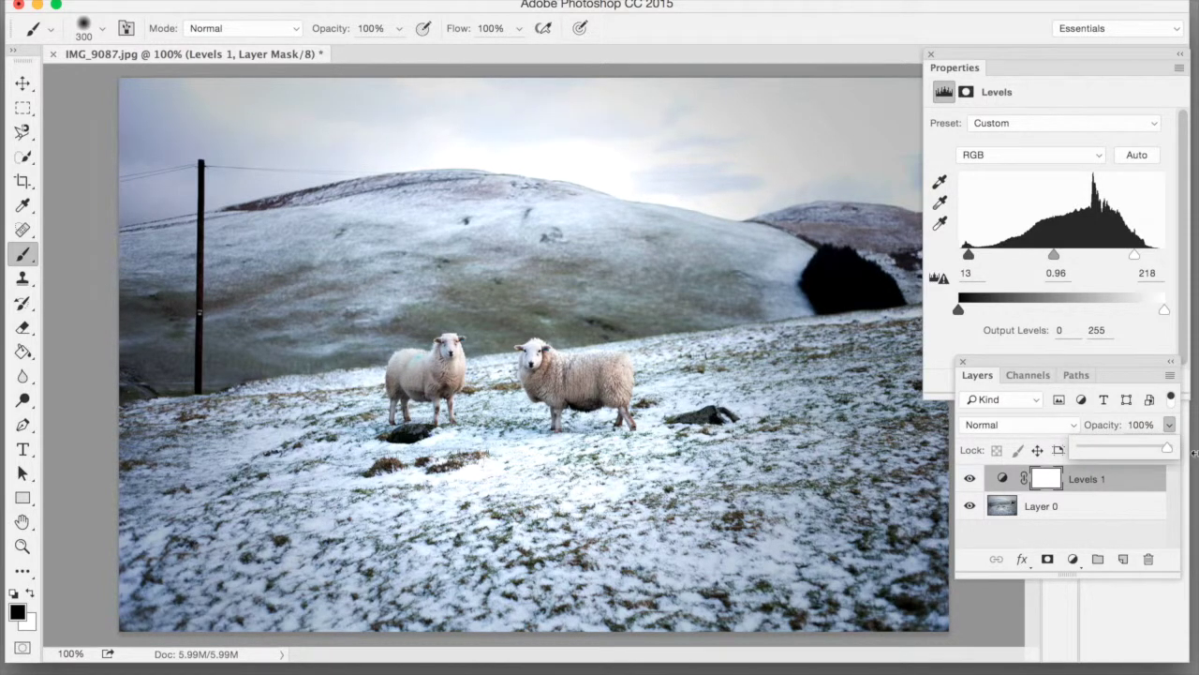
left_click(1171, 428)
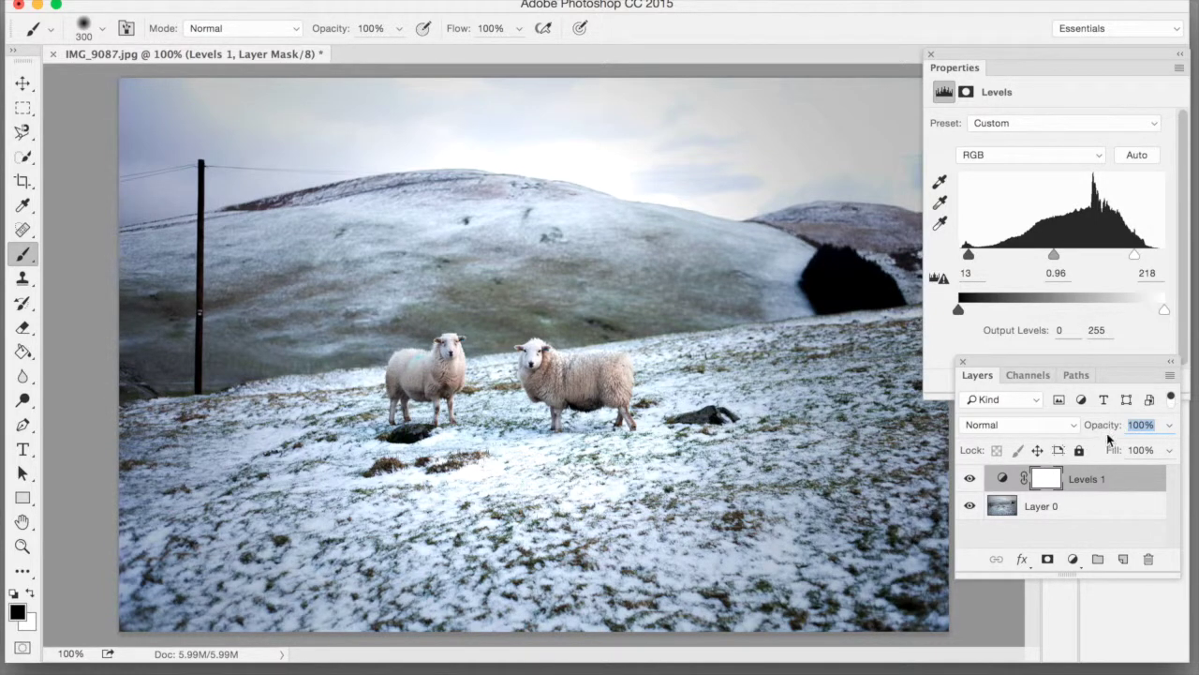
left_click_drag(1107, 429, 1139, 435)
Compare the photo with Levels 1 hidden and shown, and restore the layer's opacity to 100%
left_click(972, 483)
left_click(972, 483)
left_click(972, 483)
left_click(973, 483)
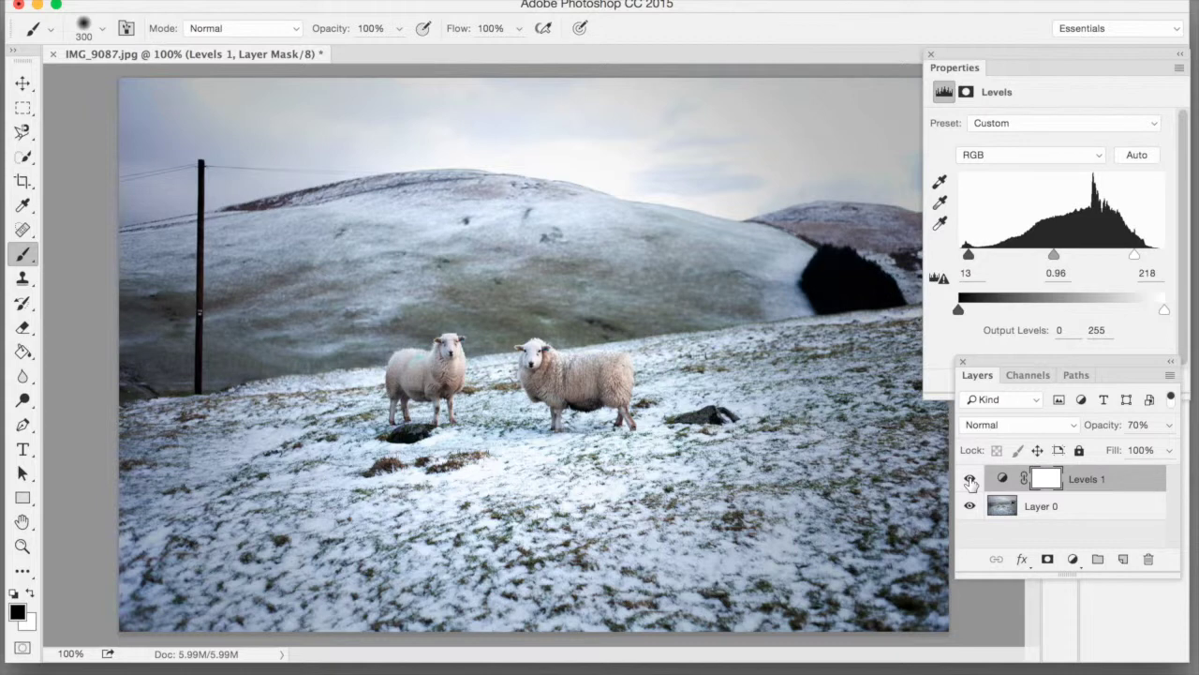
left_click(972, 482)
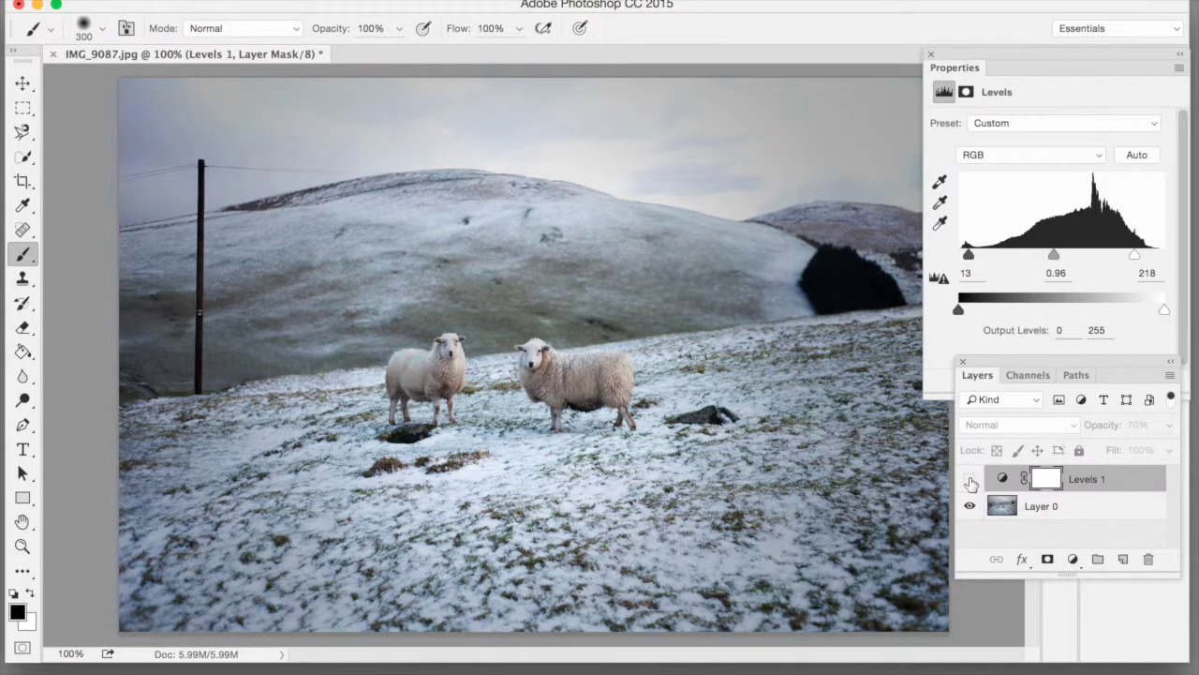
left_click(971, 482)
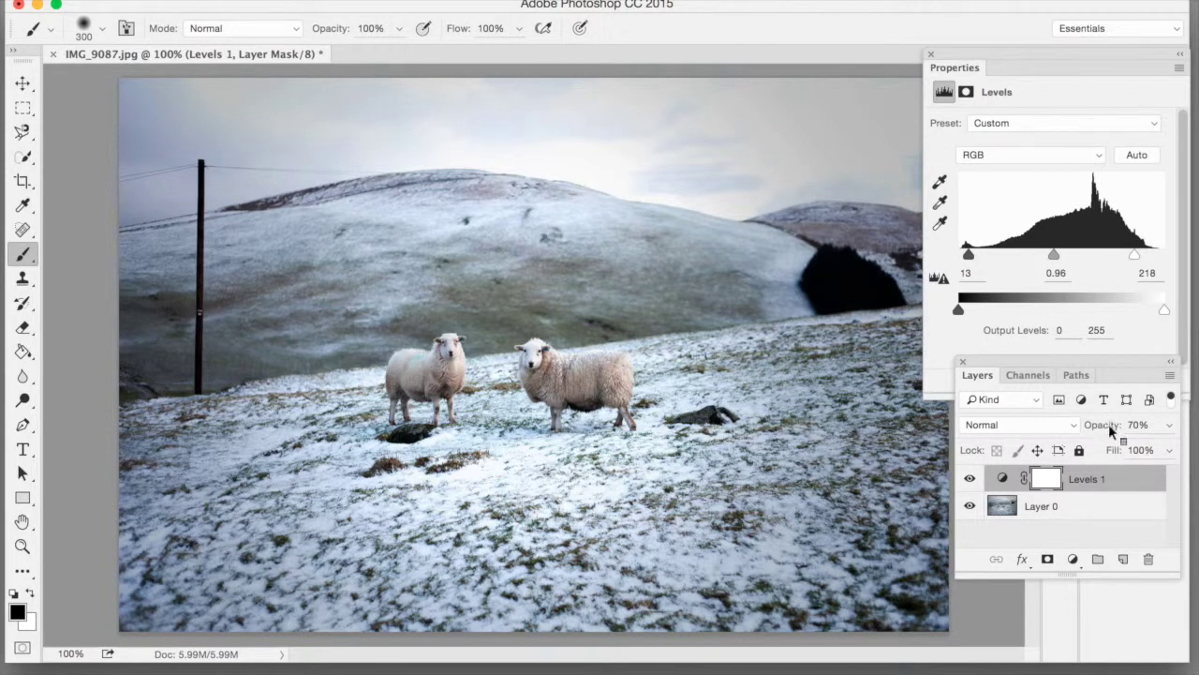
left_click_drag(1110, 429, 1182, 426)
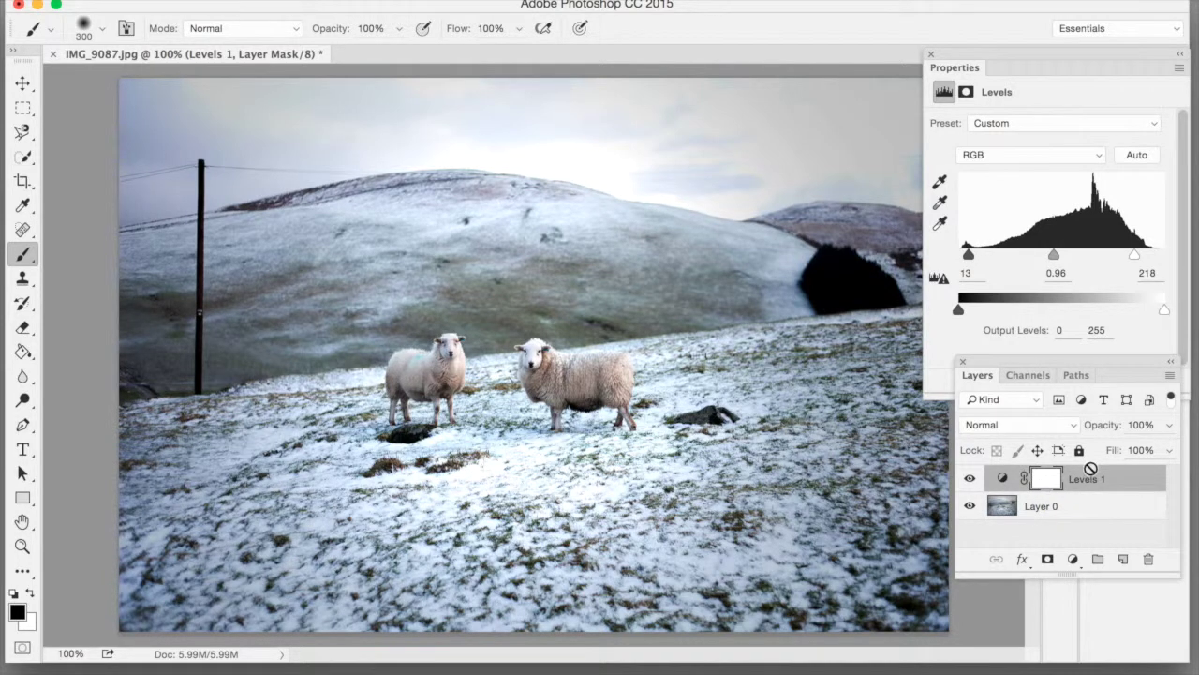
Invert the Levels 1 layer mask to black and make white the foreground colour for painting on it
key("super+i")
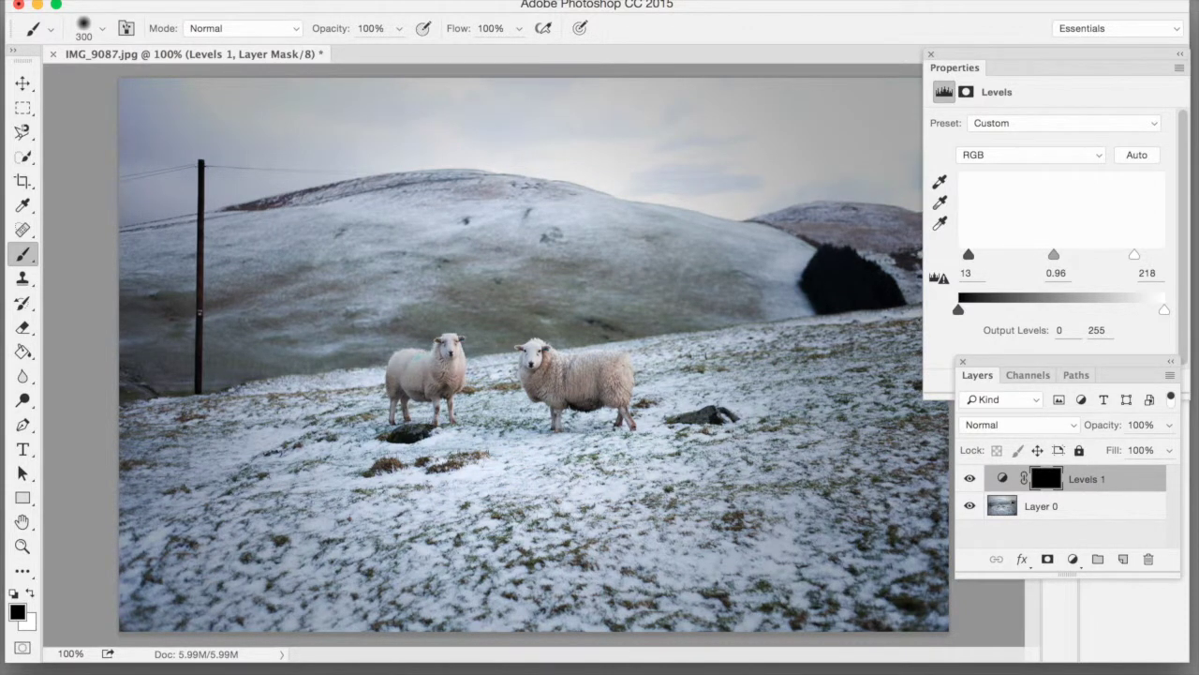
left_click(1003, 477)
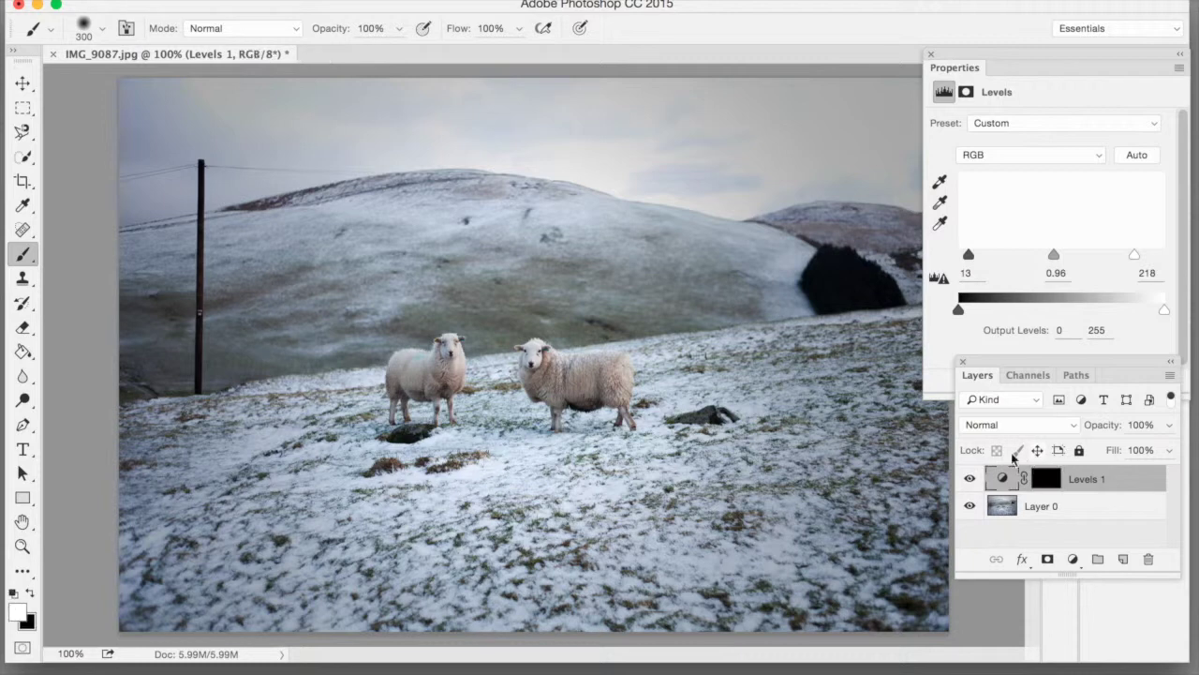
left_click(1047, 479)
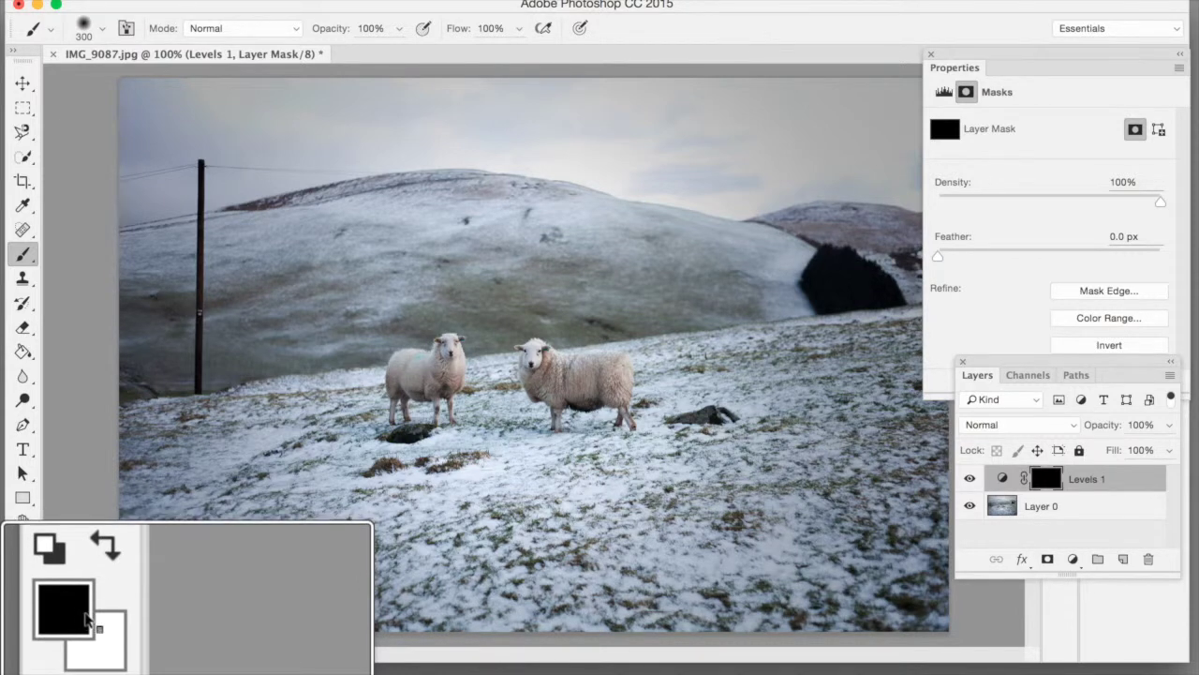
key("x")
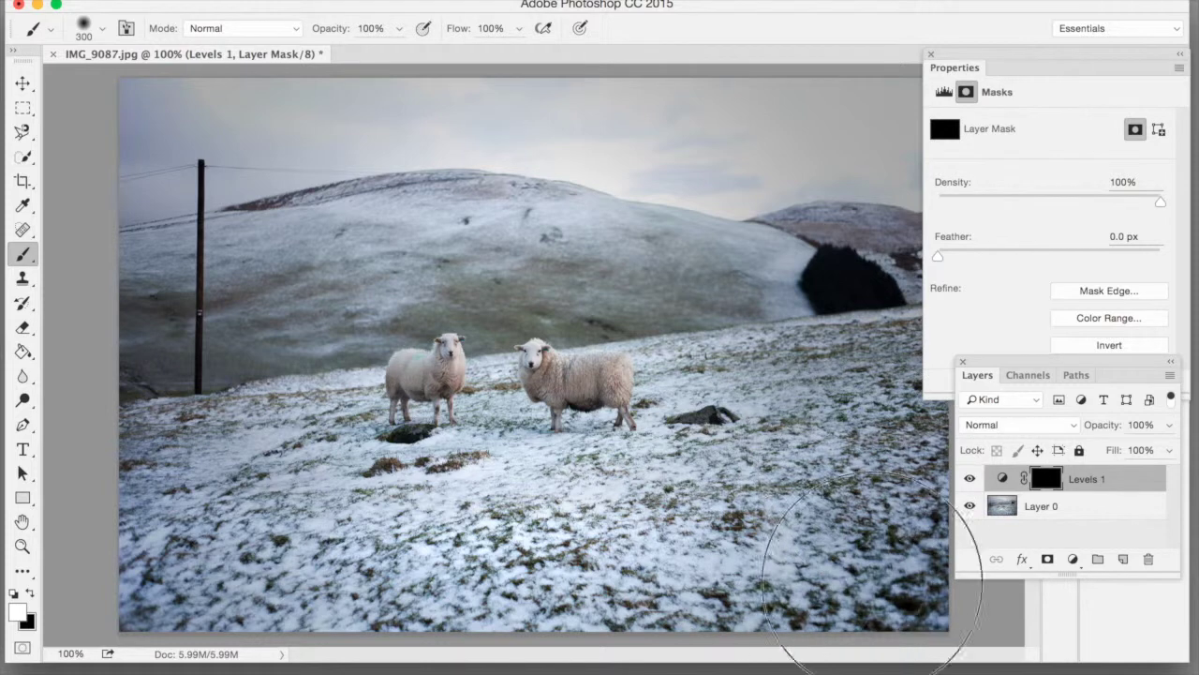
Try painting the Levels 1 mask white at full brush opacity over the snowy foreground, and undo the strokes
mouse_move(293, 491)
left_mouse_down()
mouse_move(307, 479)
mouse_move(133, 476)
left_mouse_up()
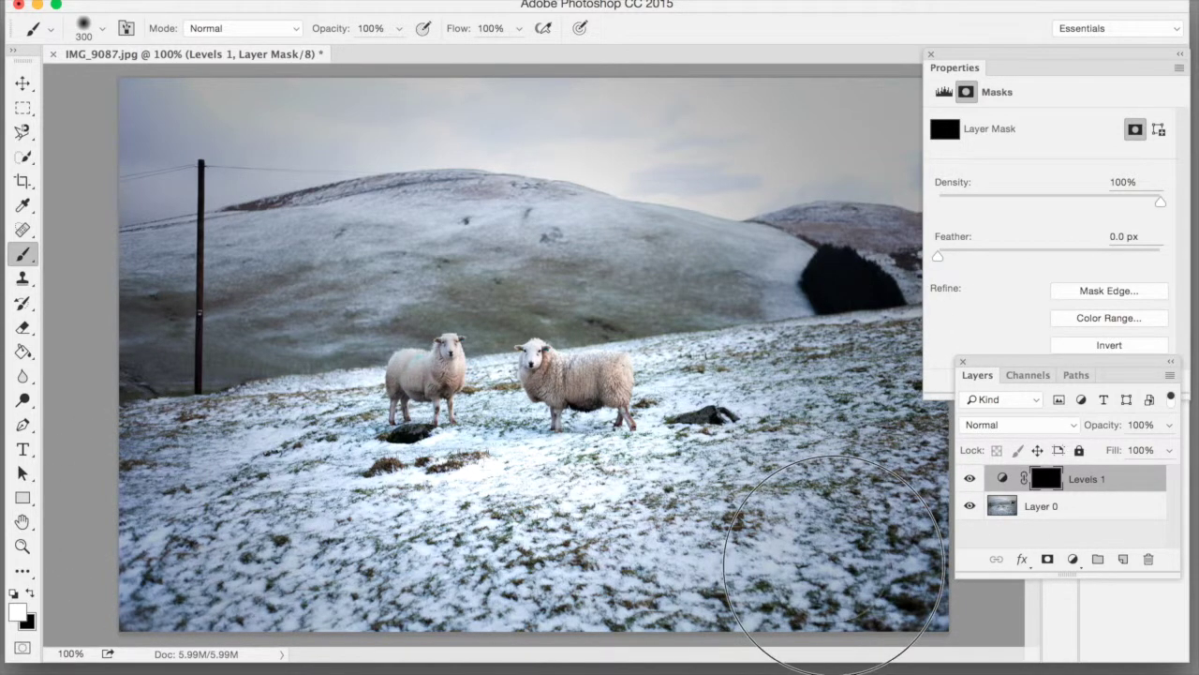
left_click_drag(834, 565, 214, 567)
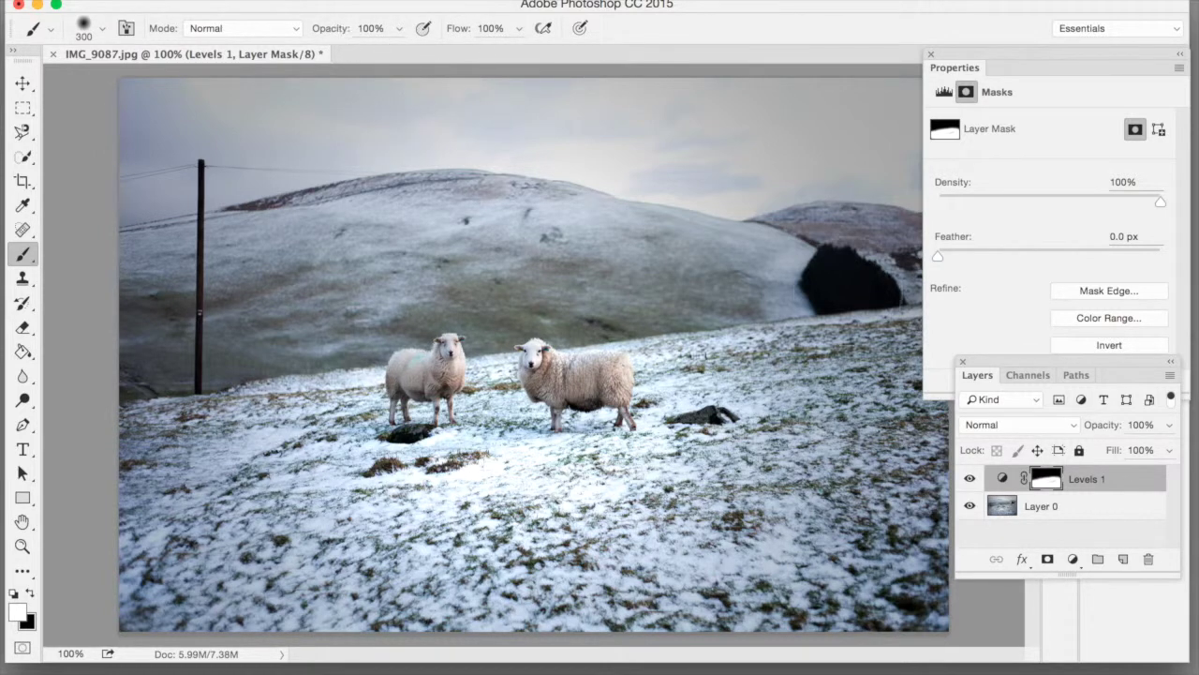
key("alt+super+z")
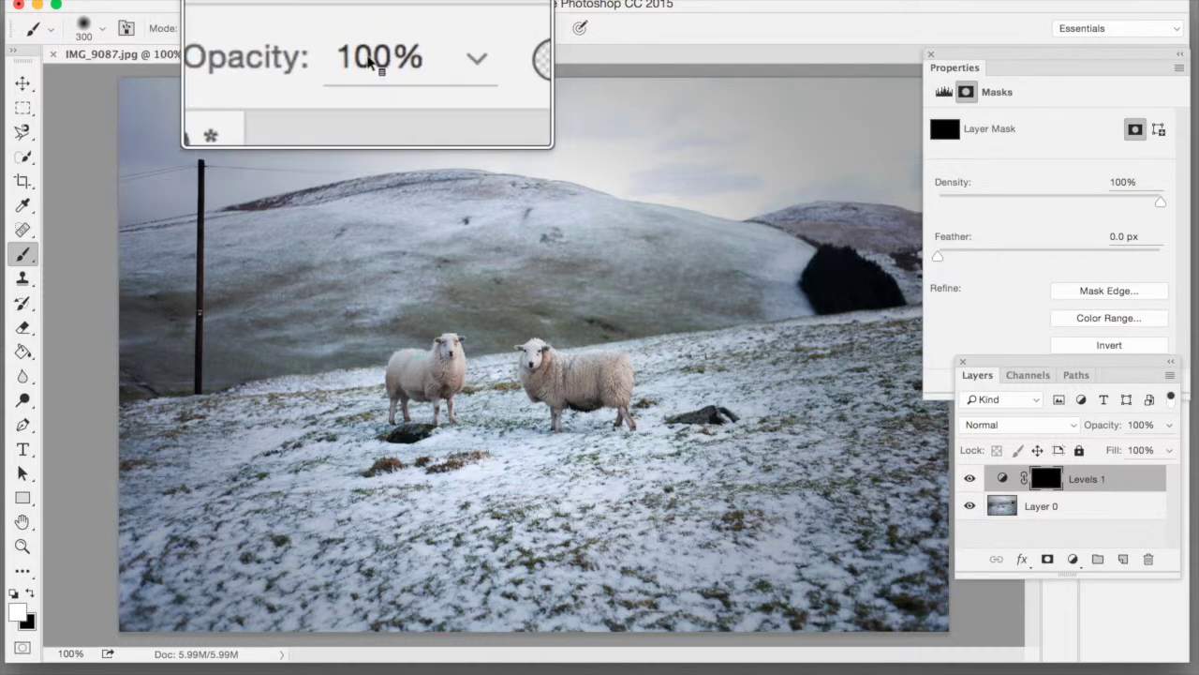
Set the brush opacity to 25% and paint white on the Levels 1 mask over the right part of the snowy foreground
left_click_drag(333, 29, 264, 32)
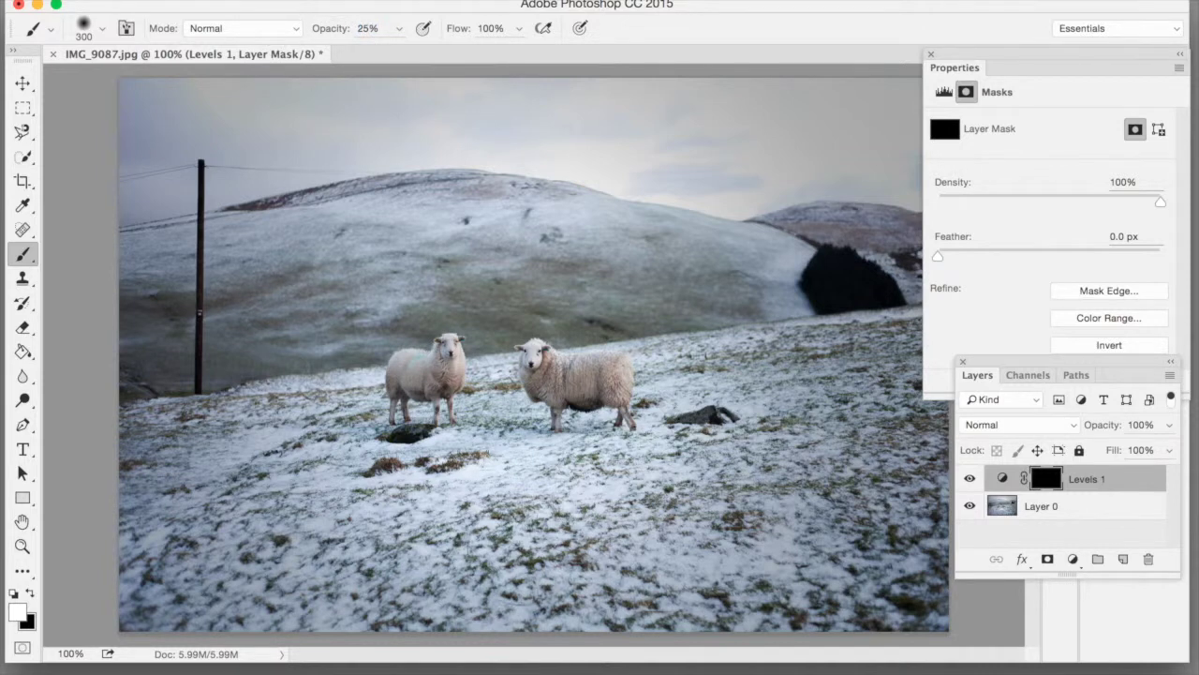
mouse_move(739, 492)
left_mouse_down()
mouse_move(549, 504)
mouse_move(590, 485)
mouse_move(783, 492)
mouse_move(639, 507)
left_mouse_up()
mouse_move(713, 577)
left_mouse_down()
mouse_move(555, 592)
mouse_move(819, 546)
mouse_move(701, 575)
left_mouse_up()
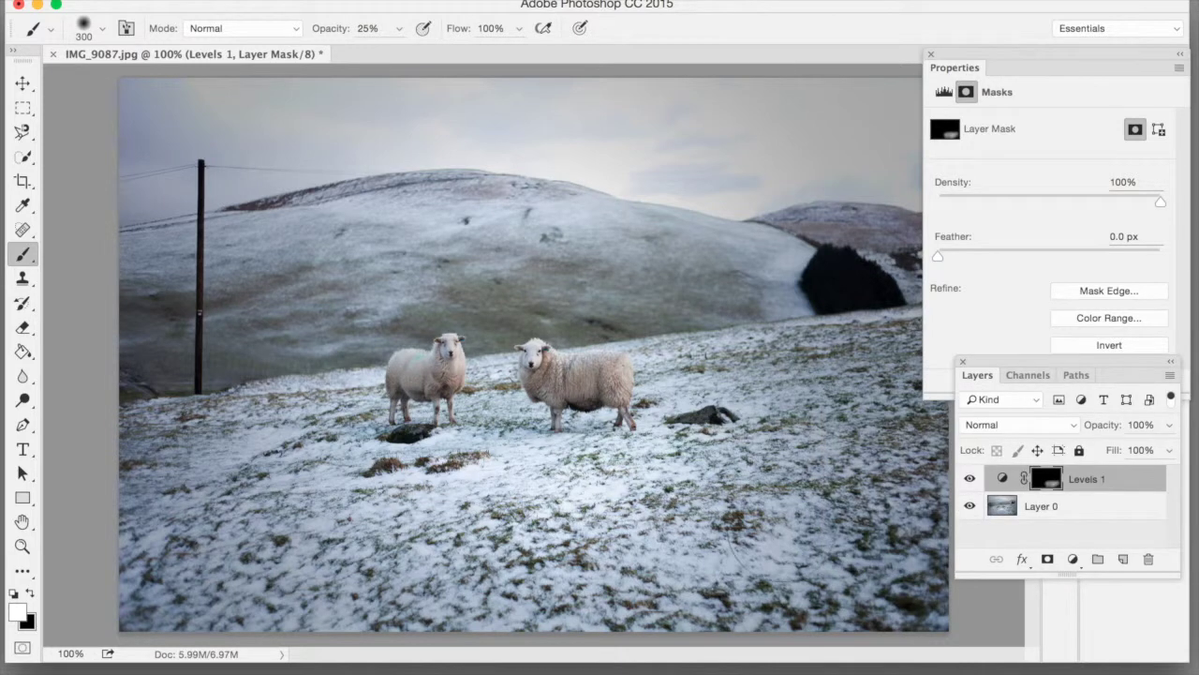
left_click(778, 483)
left_click(778, 482)
left_click_drag(769, 487, 718, 520)
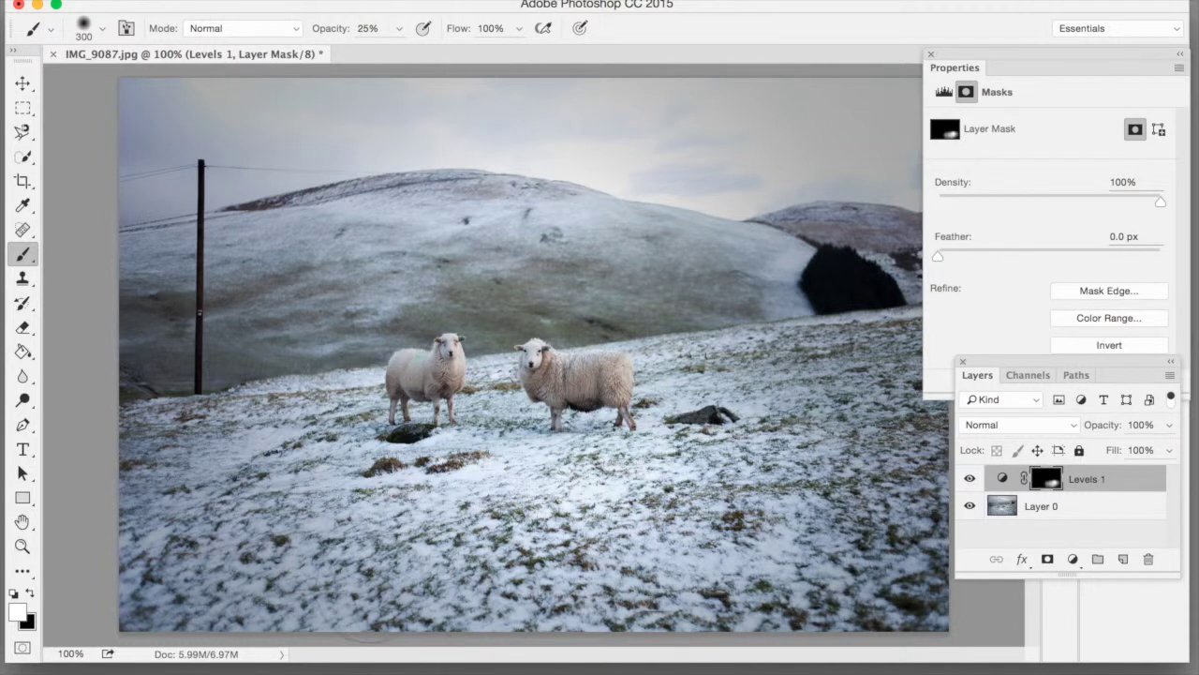
Paint white at 25% opacity on the Levels 1 mask over the left foreground snow and both sheep
mouse_move(368, 588)
left_mouse_down()
mouse_move(158, 489)
mouse_move(526, 584)
mouse_move(355, 549)
mouse_move(371, 465)
left_mouse_up()
left_click_drag(433, 395, 415, 408)
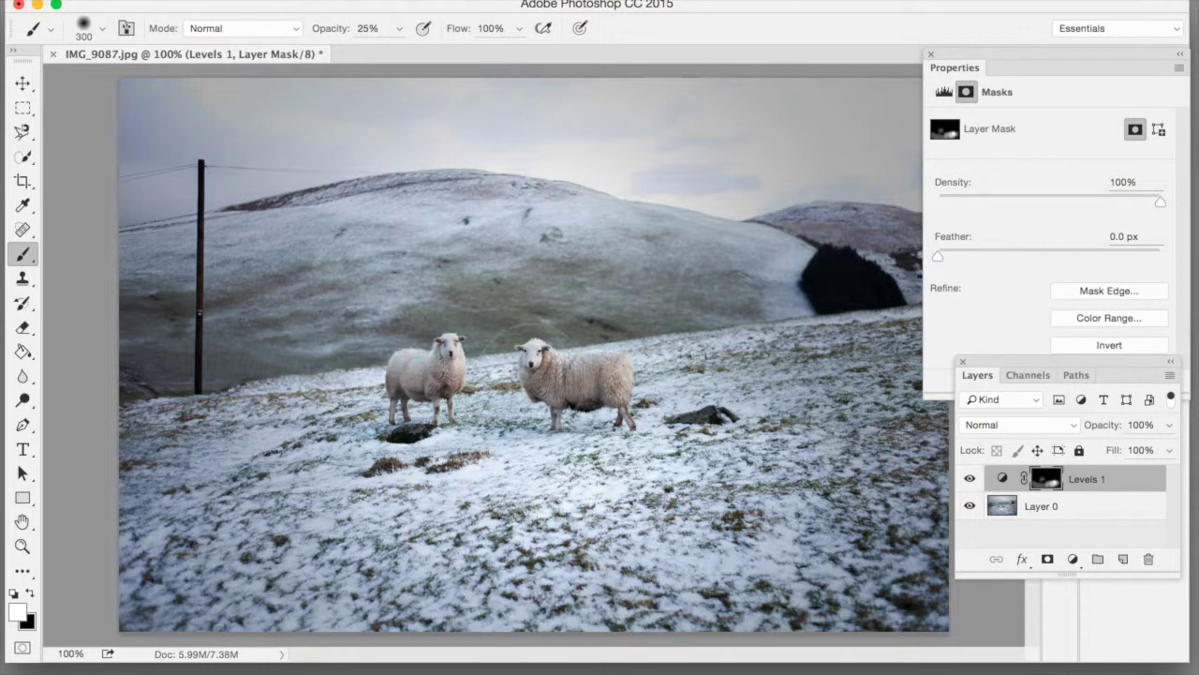
left_click_drag(570, 398, 616, 400)
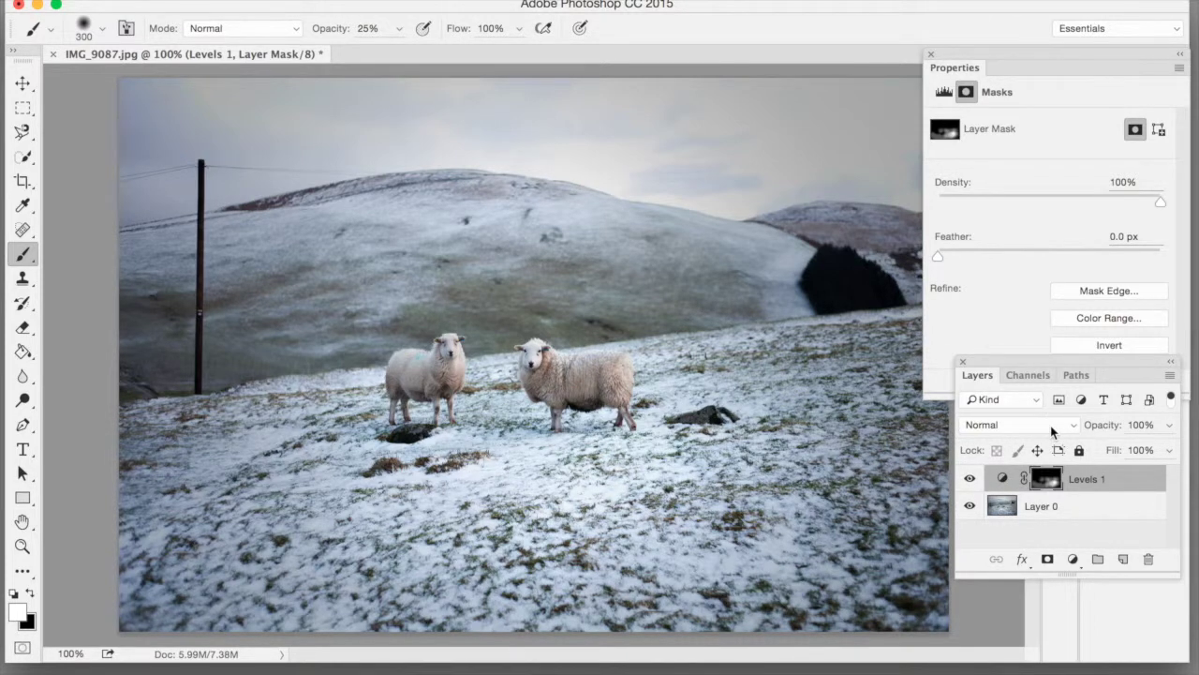
left_click(1106, 425)
Add a second Levels adjustment layer with input values 28, 1.20 and 241
left_click(1072, 559)
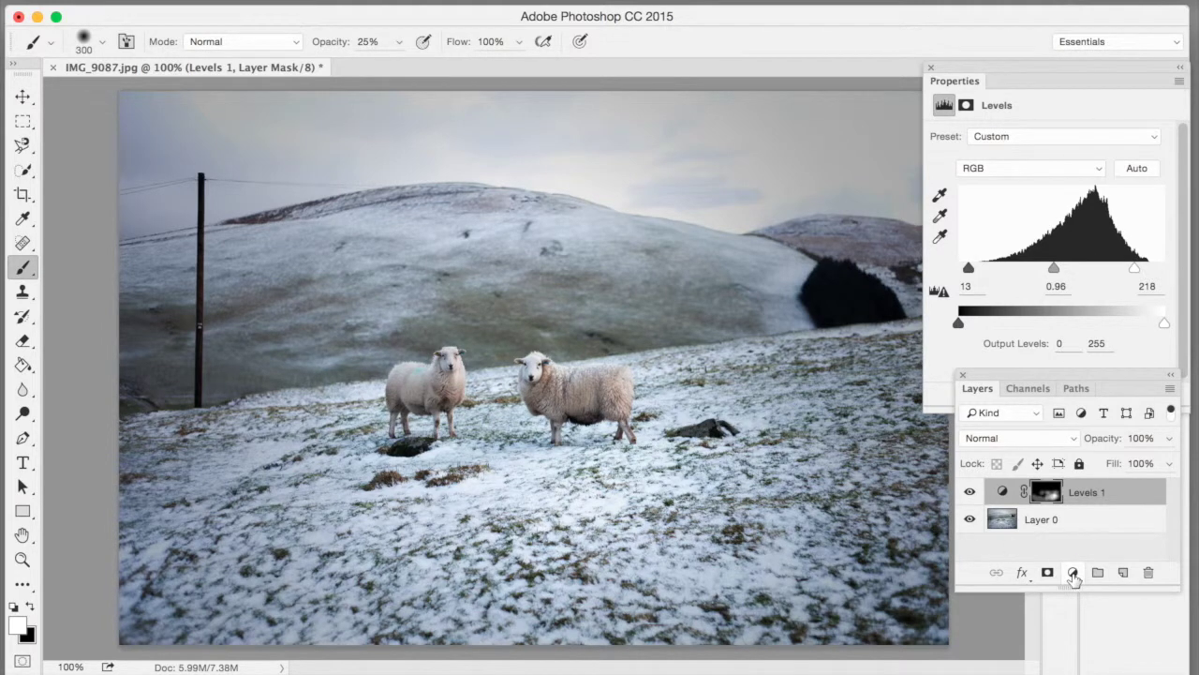
left_click(1074, 575)
left_click(1103, 594)
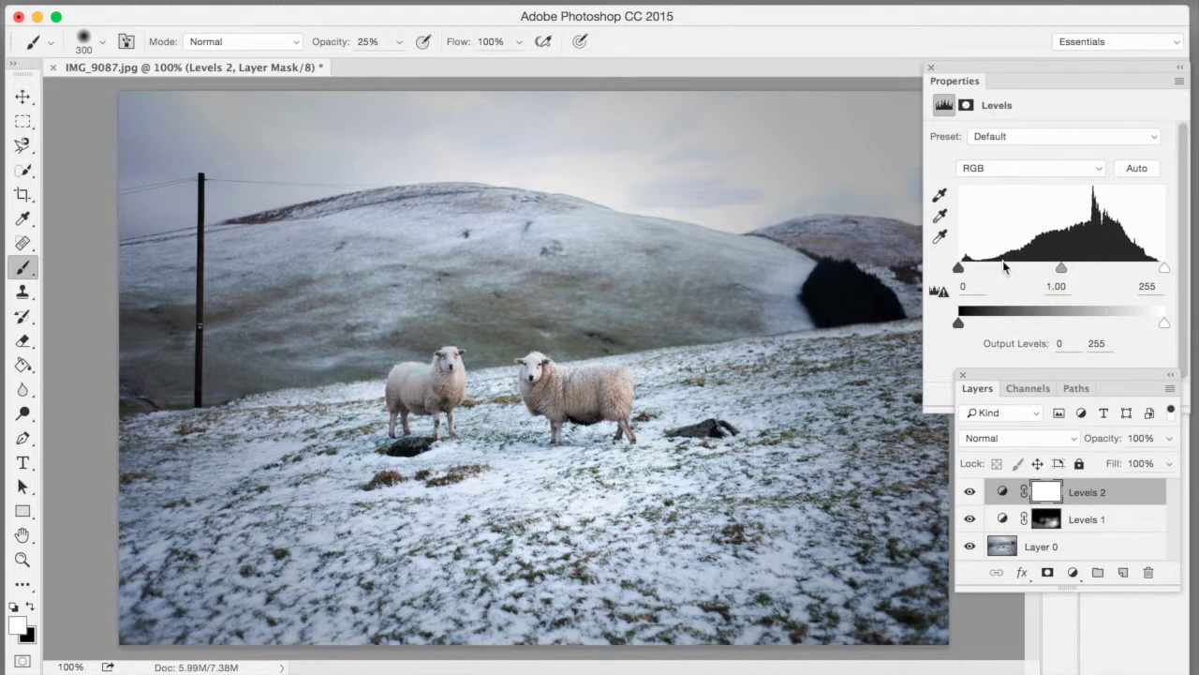
left_click_drag(1061, 266, 1045, 271)
left_click_drag(962, 270, 982, 271)
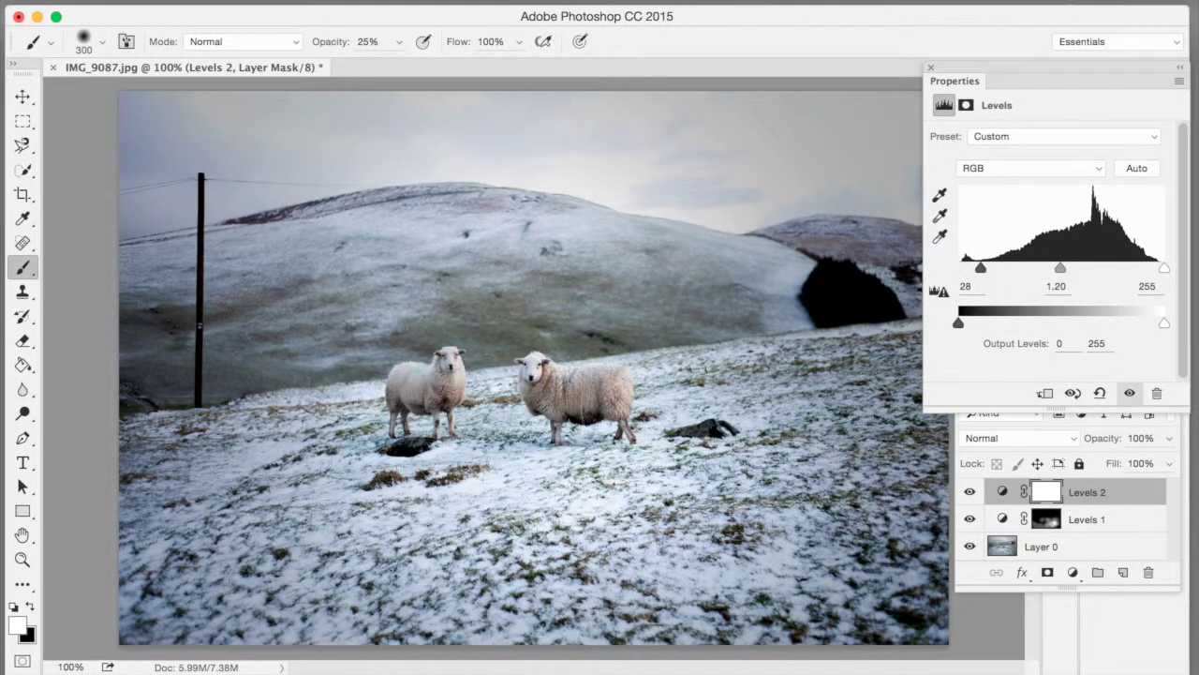
left_click_drag(1166, 270, 1155, 272)
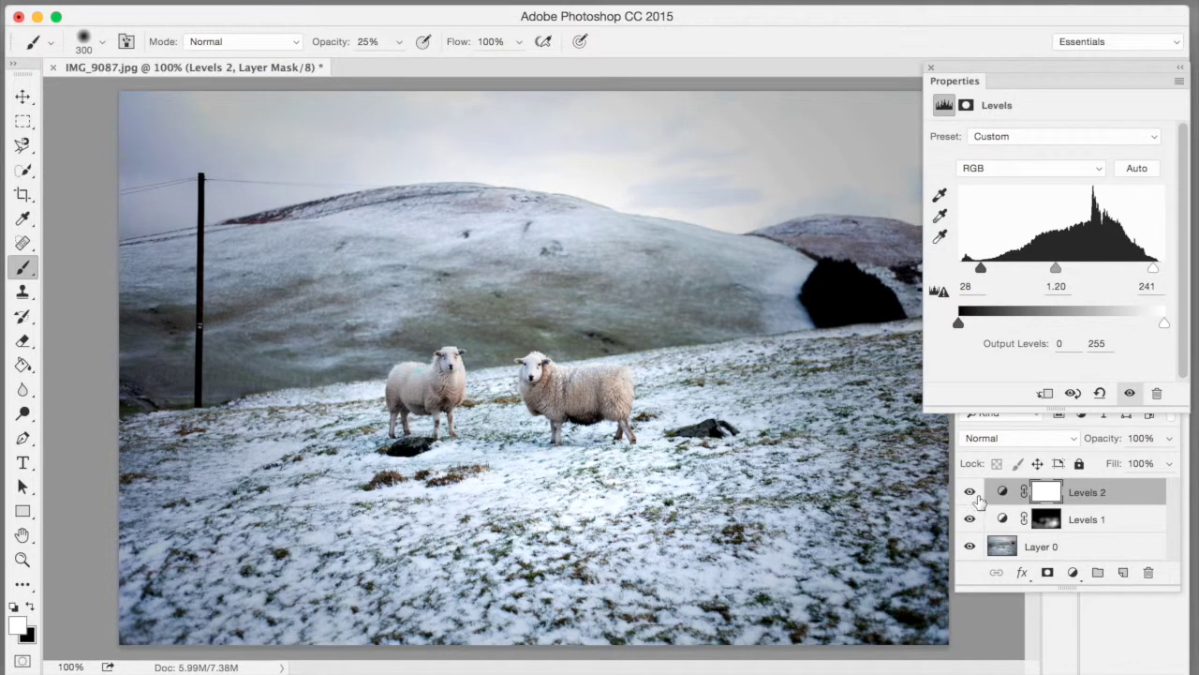
Compare the photo before and after by repeatedly hiding and showing the Levels 2 adjustment
left_click(972, 494)
left_click(972, 494)
left_click(972, 494)
left_click(972, 493)
left_click(972, 494)
left_click(972, 494)
left_click(972, 494)
left_click(972, 494)
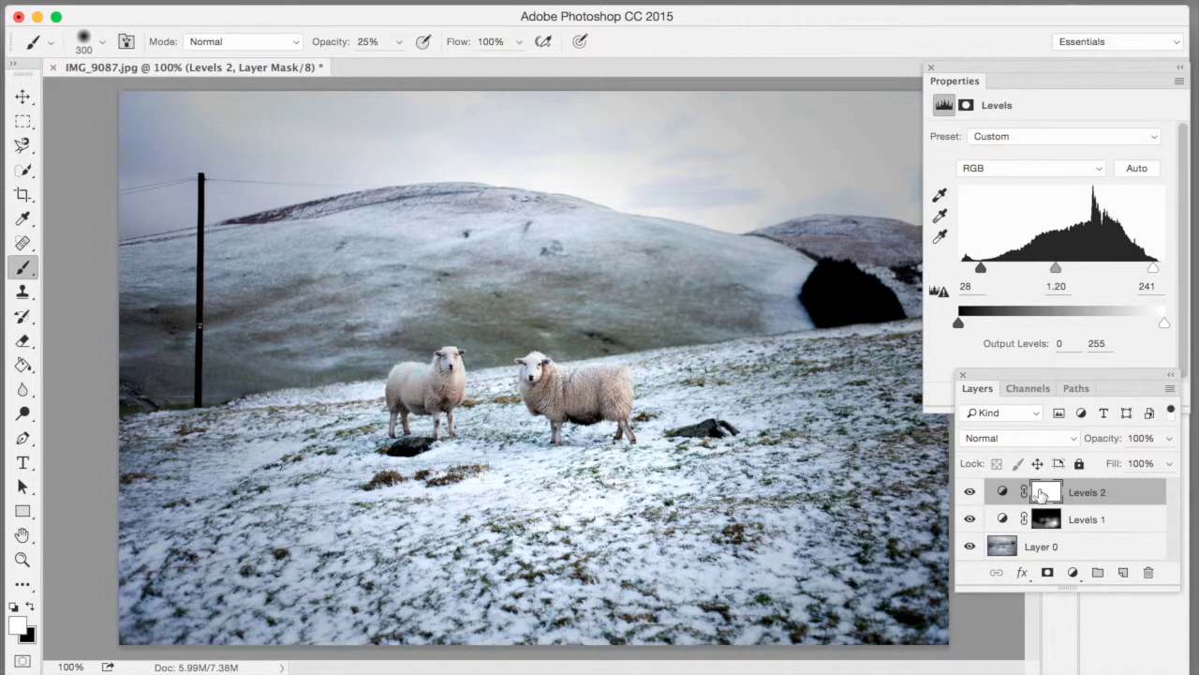
Invert the Levels 2 layer mask to black and reduce the brush size to 90
key("super+i")
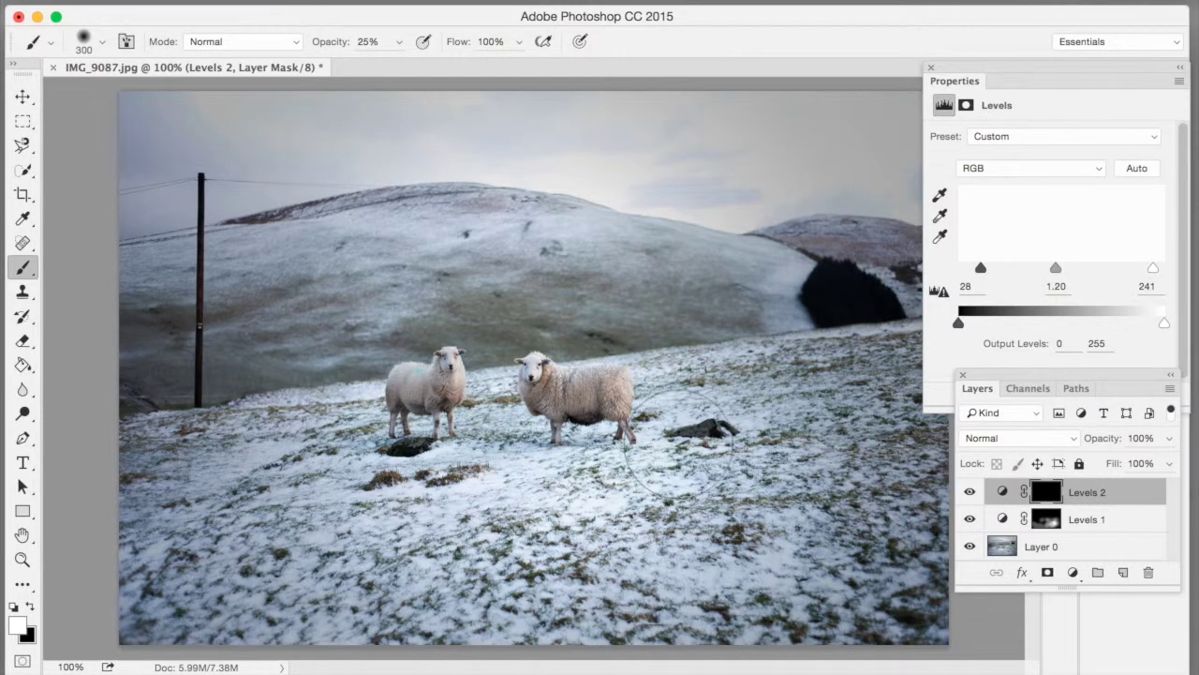
key("bracketleft")
key("bracketleft")
key("bracketleft")
key("bracketleft")
key("bracketleft")
key("bracketleft")
key("bracketleft")
key("bracketleft")
key("bracketleft")
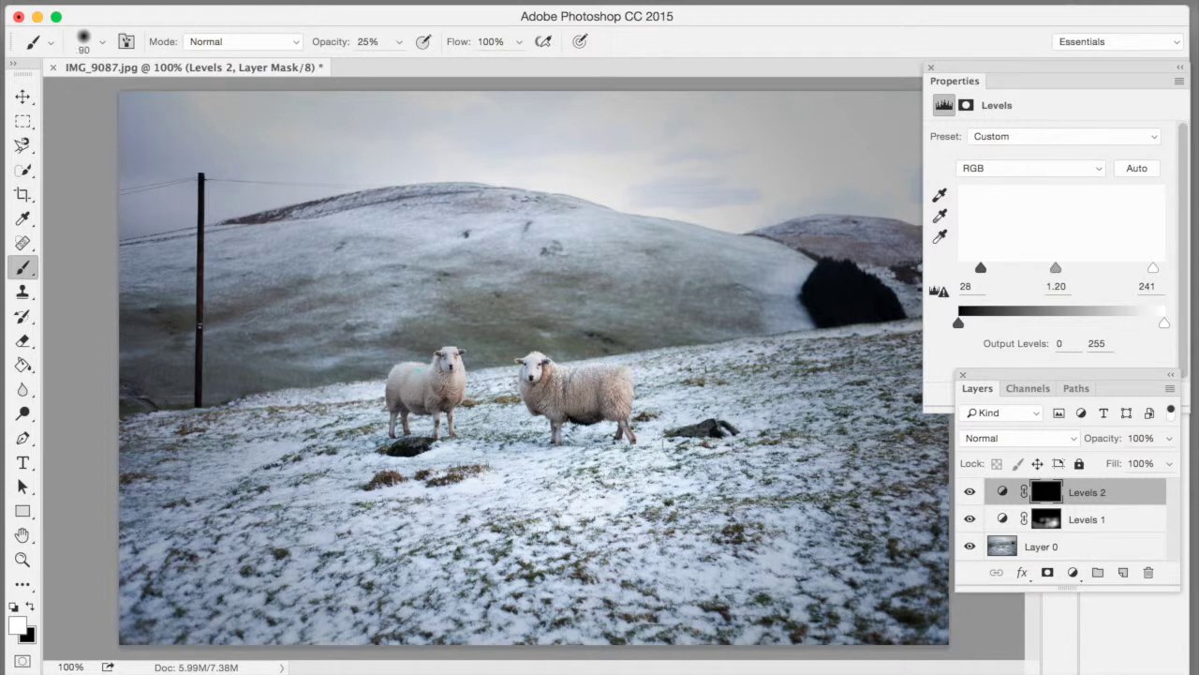
Paint white on the Levels 2 mask over both sheep's bodies and faces with a 60 px brush at 25% opacity
key("bracketright")
key("bracketright")
key("bracketright")
key("bracketright")
key("bracketright")
key("bracketleft")
key("bracketleft")
key("bracketleft")
key("bracketleft")
mouse_move(557, 382)
left_mouse_down()
mouse_move(609, 397)
mouse_move(615, 384)
mouse_move(618, 401)
mouse_move(607, 377)
mouse_move(570, 398)
mouse_move(532, 371)
mouse_move(565, 415)
mouse_move(532, 391)
mouse_move(600, 404)
left_mouse_up()
mouse_move(434, 388)
left_mouse_down()
mouse_move(405, 393)
mouse_move(436, 363)
mouse_move(449, 386)
mouse_move(415, 401)
mouse_move(427, 392)
mouse_move(414, 377)
mouse_move(403, 393)
mouse_move(429, 379)
mouse_move(435, 399)
mouse_move(450, 359)
mouse_move(442, 405)
mouse_move(448, 353)
mouse_move(443, 401)
mouse_move(446, 383)
mouse_move(414, 390)
mouse_move(431, 367)
mouse_move(448, 384)
mouse_move(407, 398)
mouse_move(448, 388)
mouse_move(448, 377)
mouse_move(421, 408)
mouse_move(438, 389)
mouse_move(406, 401)
mouse_move(447, 383)
mouse_move(431, 399)
mouse_move(447, 374)
mouse_move(428, 398)
mouse_move(413, 389)
mouse_move(443, 381)
mouse_move(408, 411)
mouse_move(456, 376)
mouse_move(427, 407)
mouse_move(407, 399)
mouse_move(399, 424)
mouse_move(400, 413)
mouse_move(425, 415)
mouse_move(430, 438)
mouse_move(436, 370)
left_mouse_up()
mouse_move(539, 365)
left_mouse_down()
mouse_move(621, 392)
mouse_move(604, 387)
mouse_move(584, 390)
left_mouse_up()
mouse_move(584, 391)
left_mouse_down()
mouse_move(613, 406)
mouse_move(551, 403)
mouse_move(551, 380)
mouse_move(607, 391)
mouse_move(541, 378)
mouse_move(550, 384)
left_mouse_up()
mouse_move(455, 366)
left_mouse_down()
mouse_move(411, 400)
mouse_move(422, 384)
mouse_move(402, 374)
mouse_move(397, 390)
mouse_move(418, 374)
mouse_move(436, 398)
mouse_move(446, 382)
mouse_move(445, 399)
mouse_move(450, 369)
mouse_move(439, 391)
mouse_move(441, 368)
mouse_move(414, 394)
mouse_move(454, 378)
left_mouse_up()
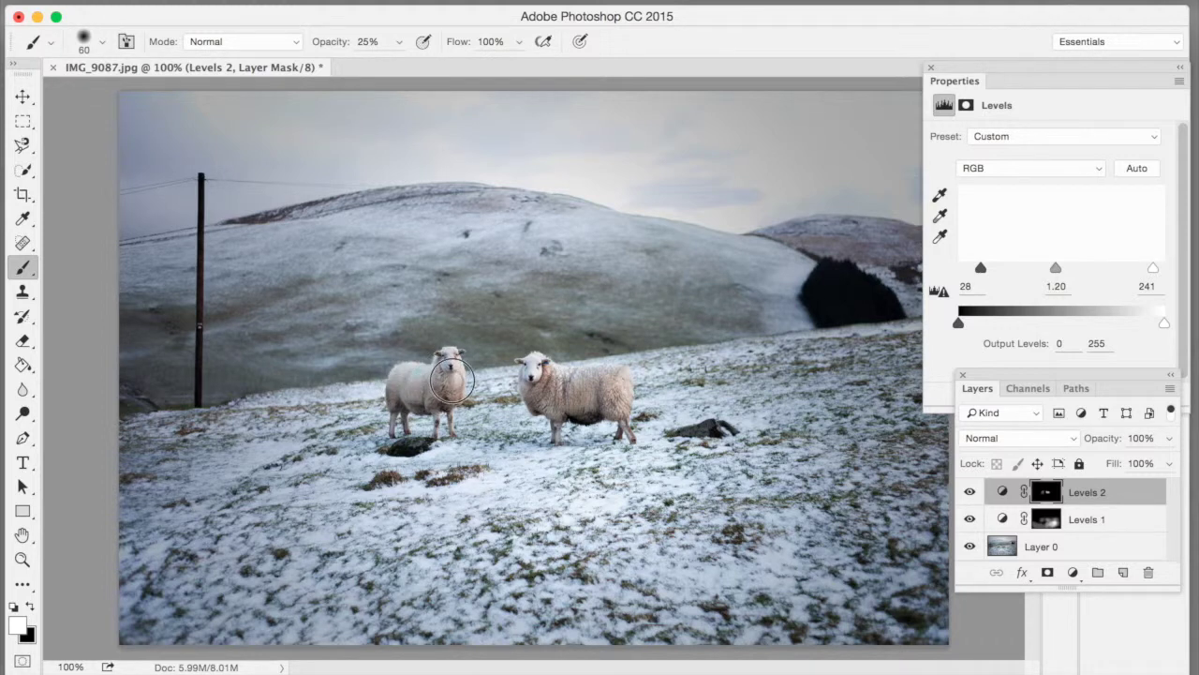
Compare the sheep with and without the masked Levels 2 adjustment by toggling its visibility several times
left_click(972, 494)
left_click(972, 494)
left_click(972, 494)
left_click(971, 494)
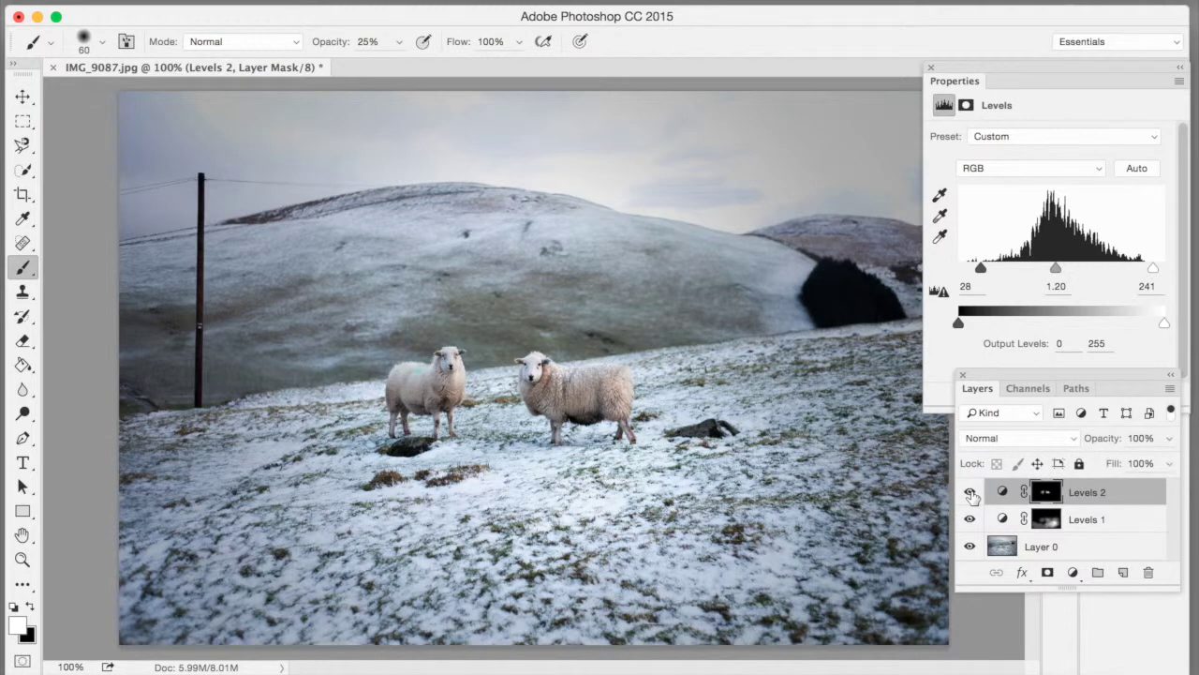
left_click(972, 494)
Compare the foreground snow with and without the Levels 1 adjustment by repeatedly toggling that layer's visibility
left_click(978, 520)
left_click(978, 520)
left_click(978, 520)
left_click(978, 520)
left_click(978, 520)
left_click(979, 520)
left_click(978, 520)
left_click(978, 520)
left_click(979, 520)
left_click(978, 520)
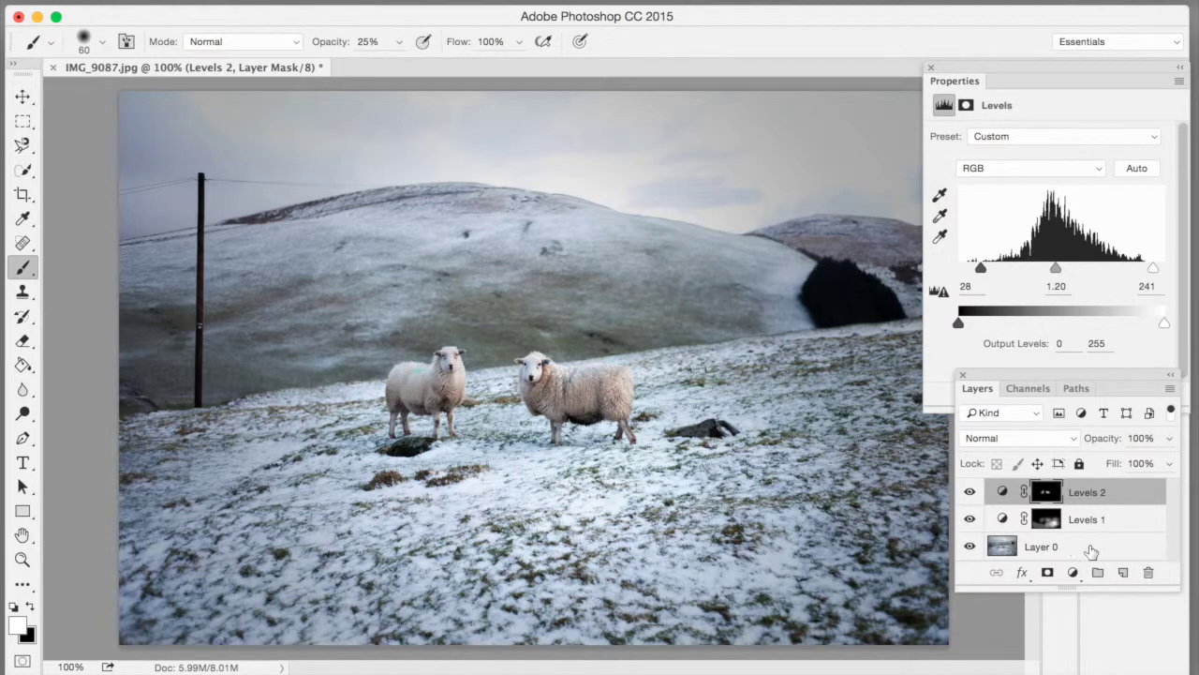
Compare the original photo with the full edit by alternately showing only Layer 0 and all layers
left_click(971, 546, "alt")
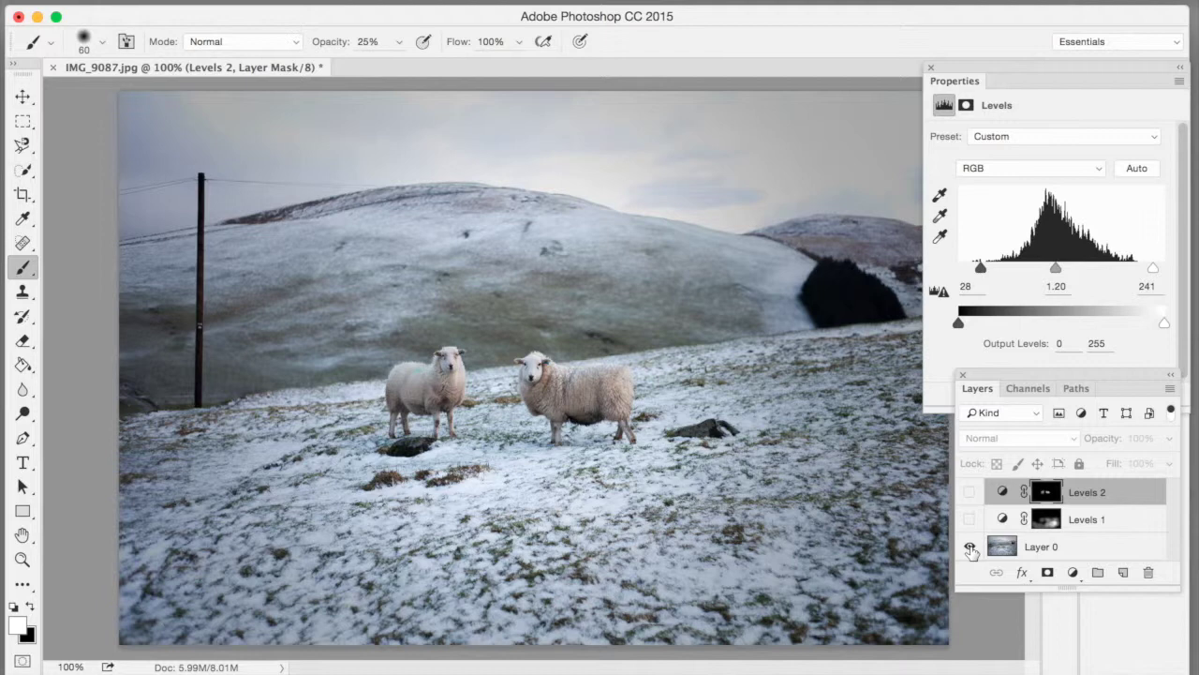
left_click(971, 548, "alt")
left_click(971, 548, "alt")
left_click(971, 548, "alt")
left_click(970, 548, "alt")
left_click(971, 548, "alt")
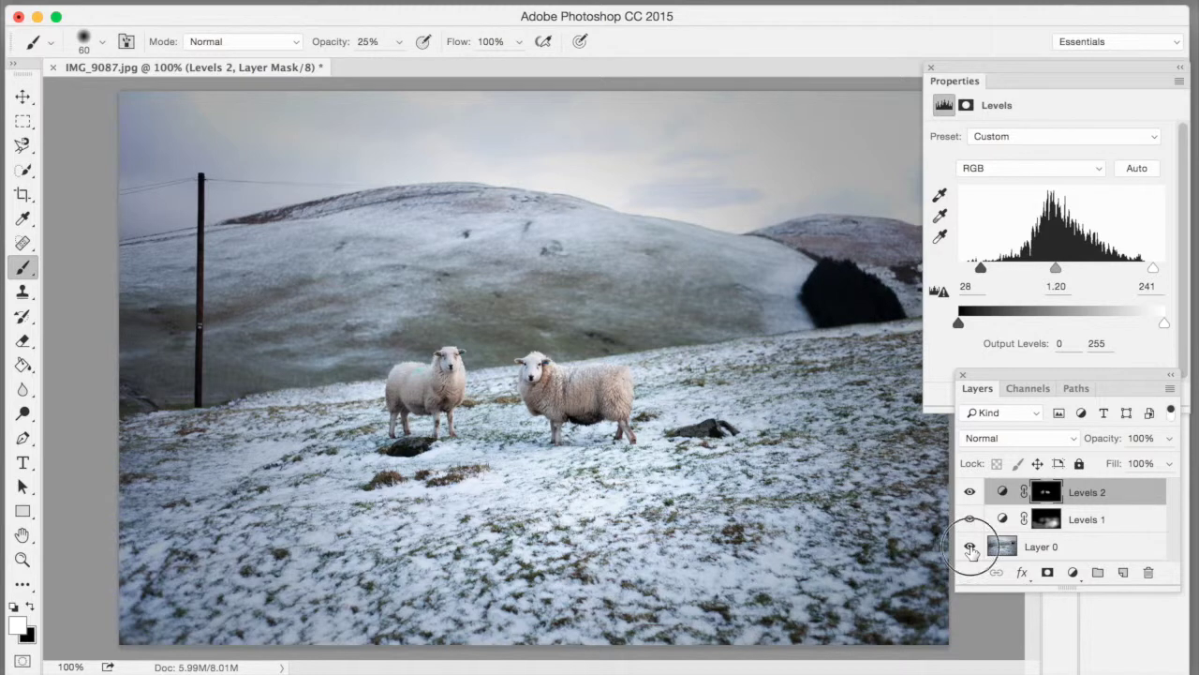
left_click(971, 549, "alt")
left_click(970, 549, "alt")
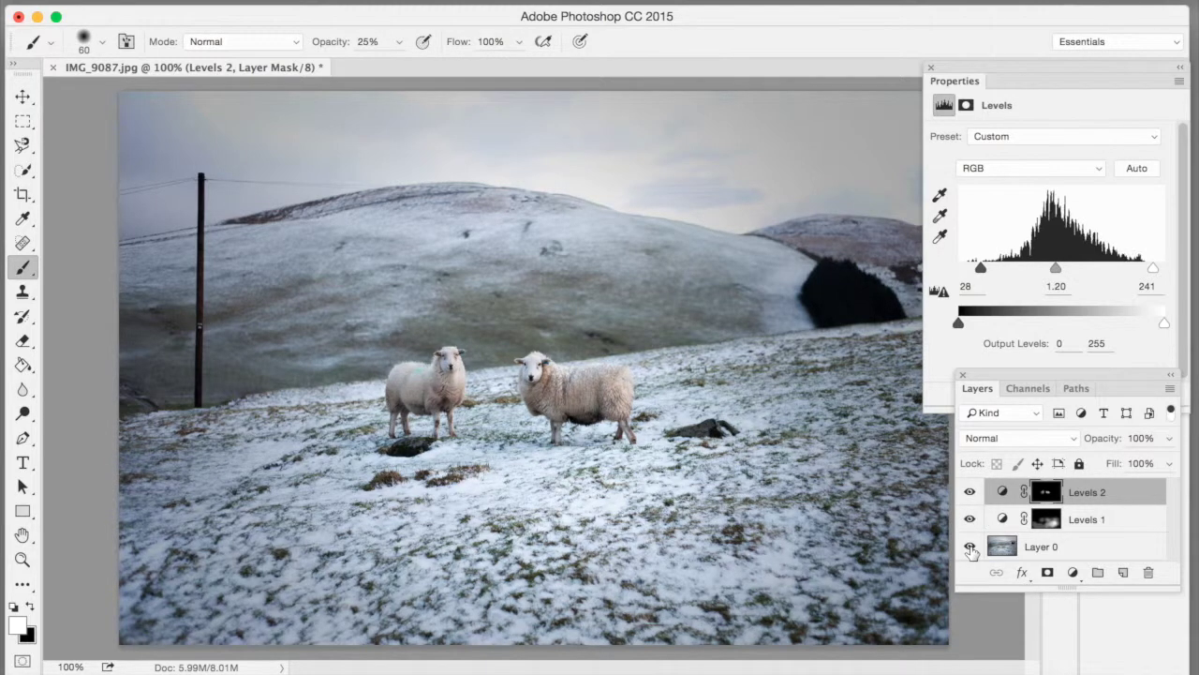